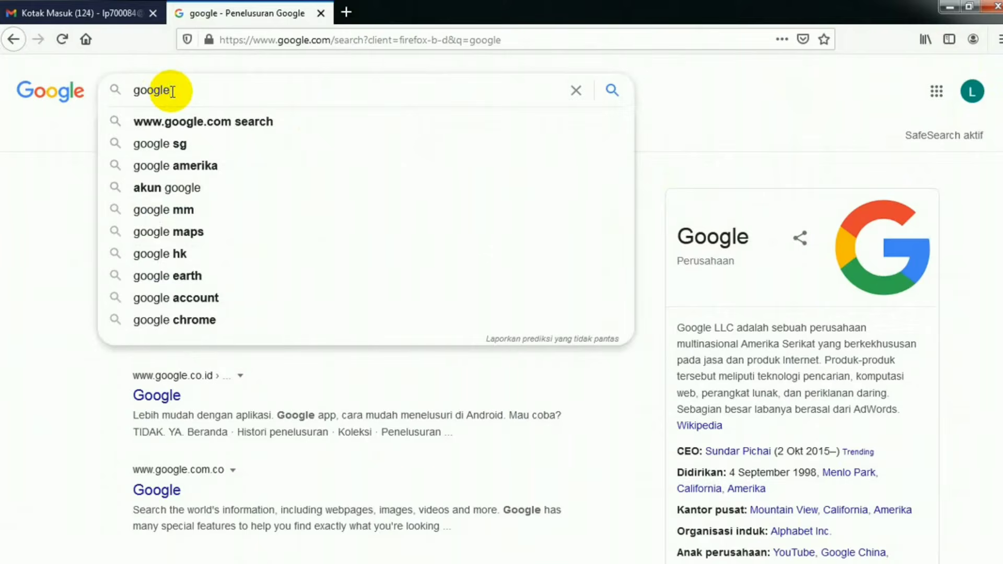
Search Google for "wordwall" in place of the existing query and open the wordwall.net home page from the results
key(BackSpace)
key(BackSpace)
key(BackSpace)
key(BackSpace)
key(BackSpace)
key(BackSpace)
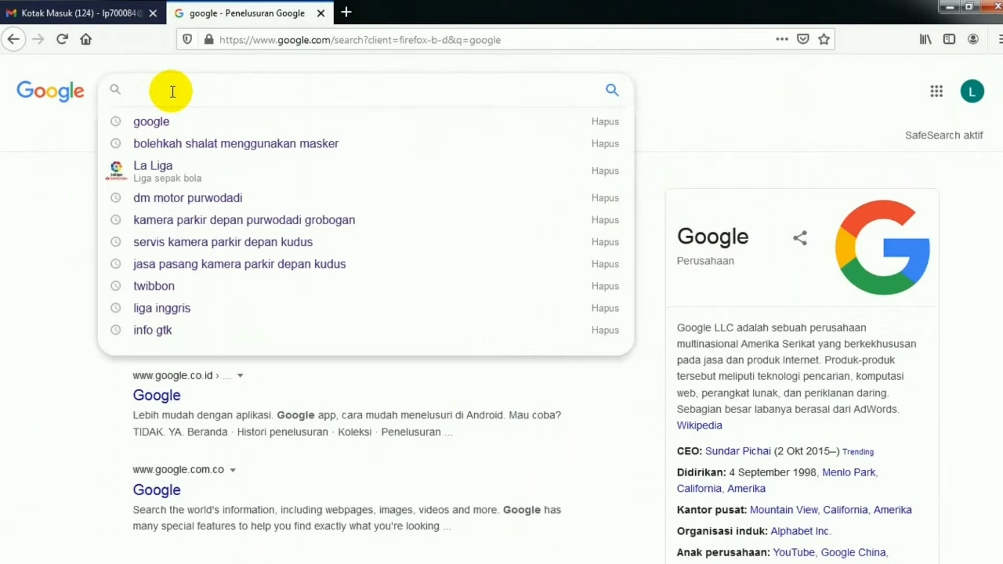
text(w)
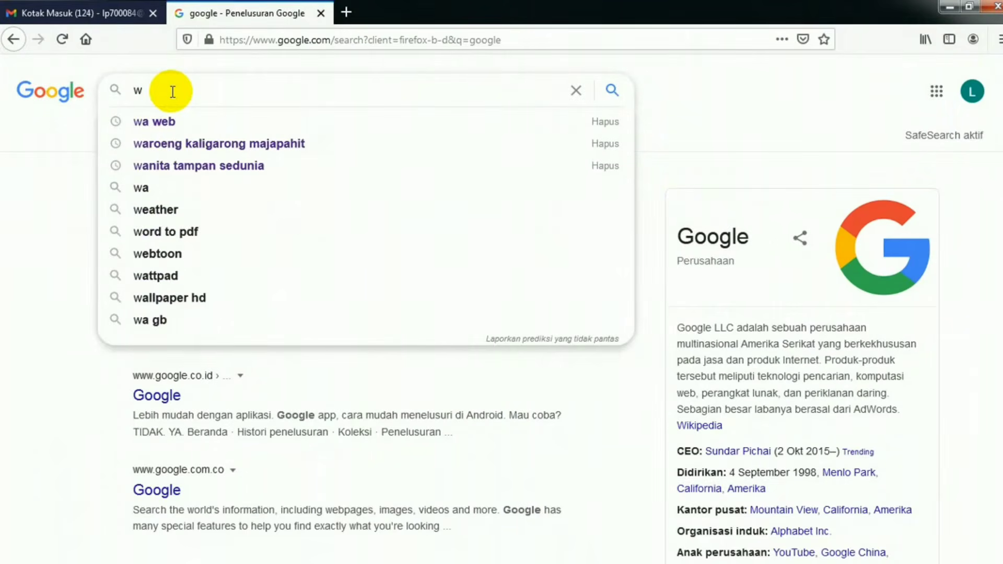
text(ordwall)
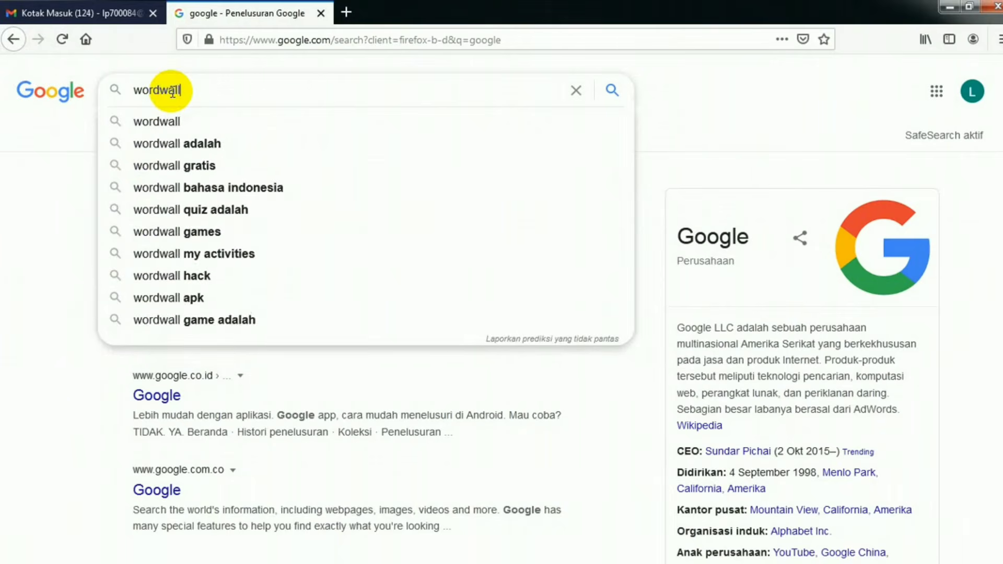
key(Return)
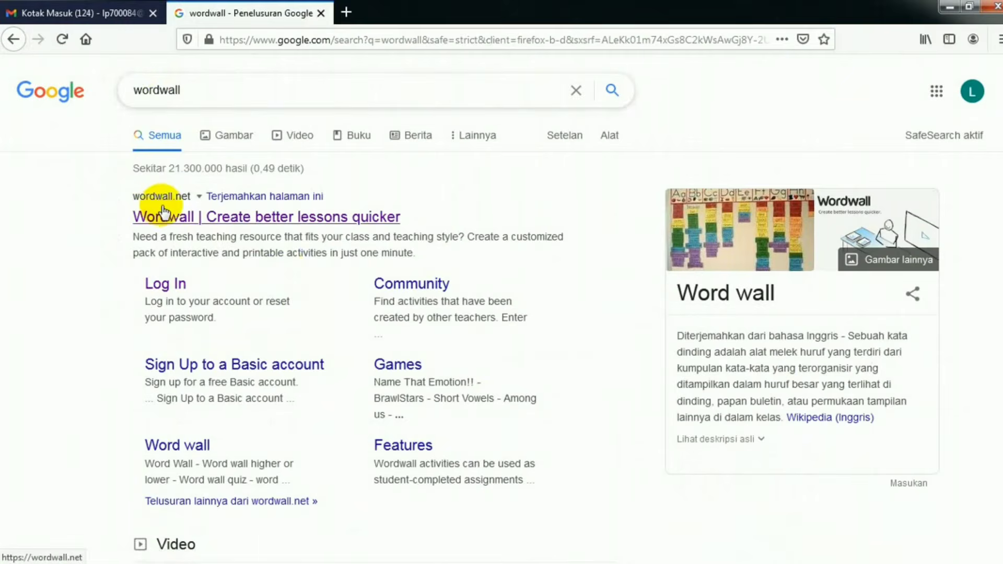
click(182, 209)
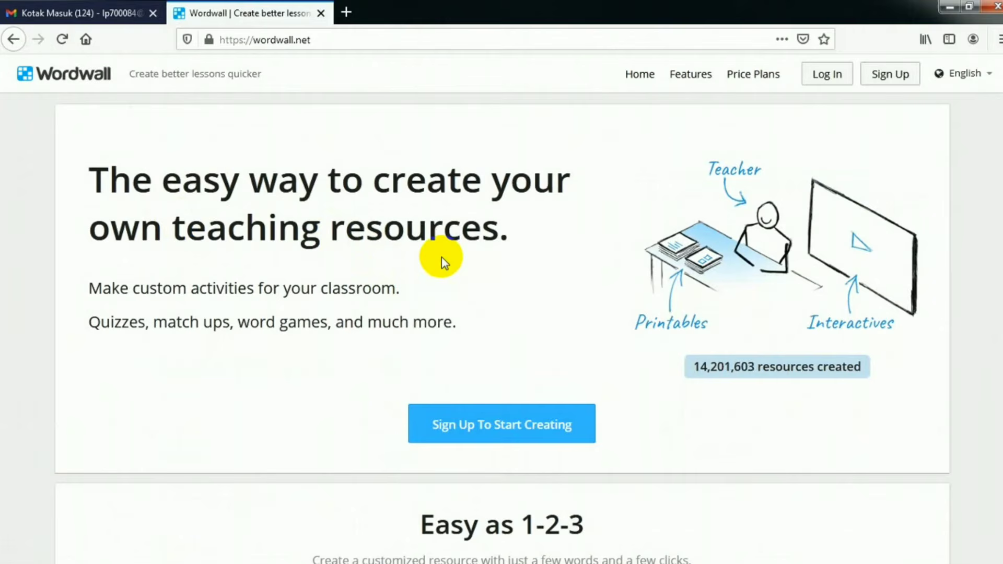
Sign up to a Wordwall Basic account by signing in with the existing Google account
click(898, 79)
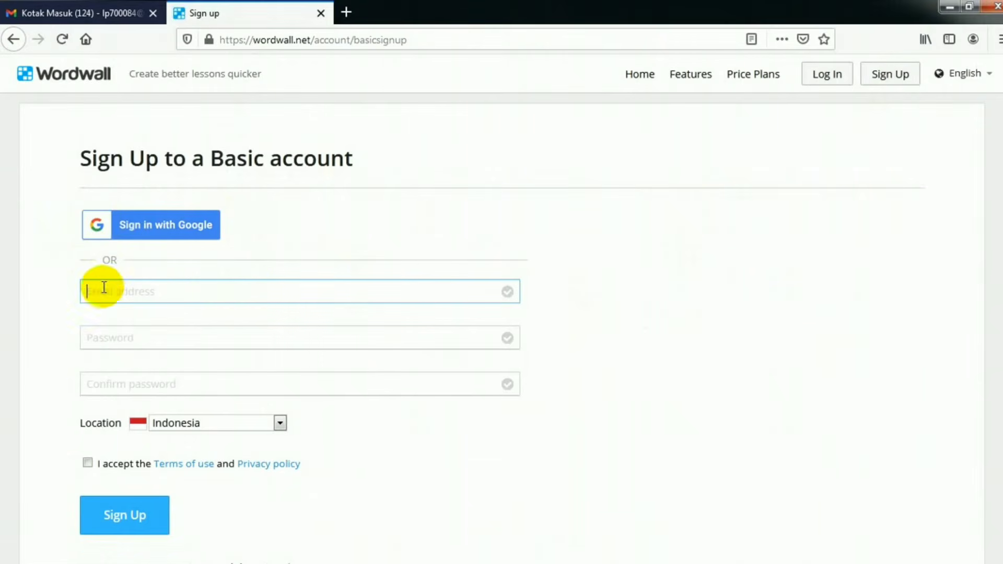
click(166, 232)
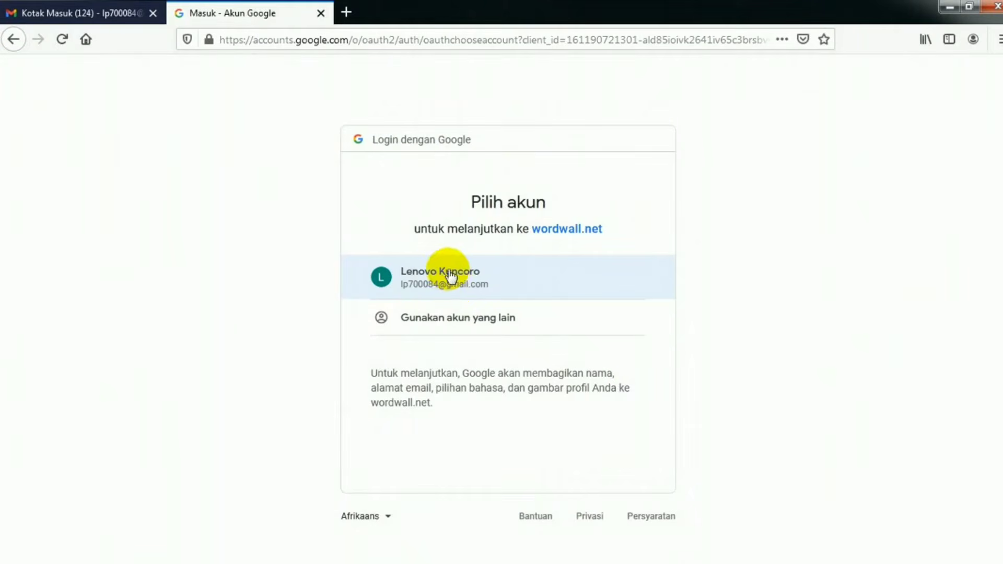
click(446, 278)
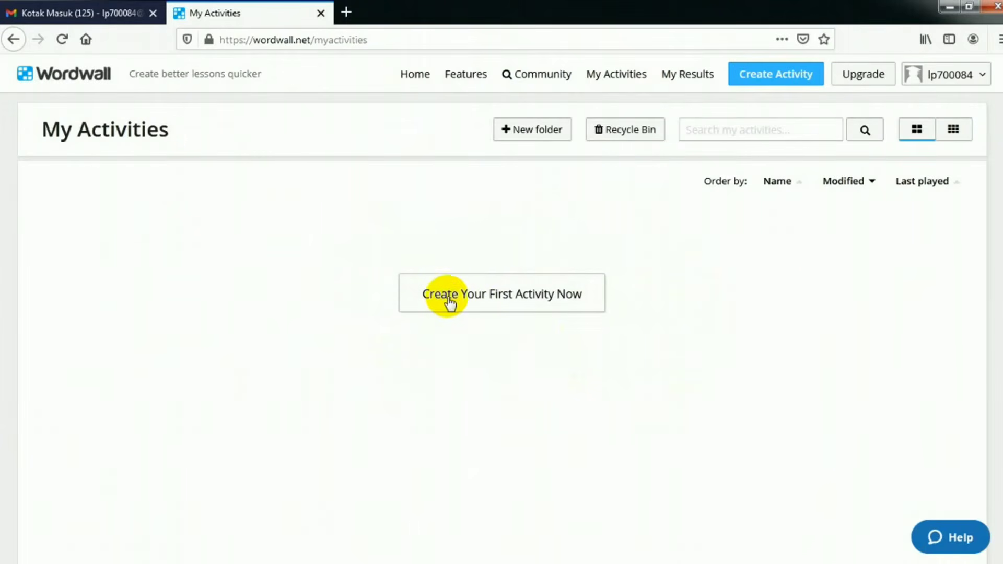
Start creating the first activity, review the available templates and choose the Quiz template
click(515, 305)
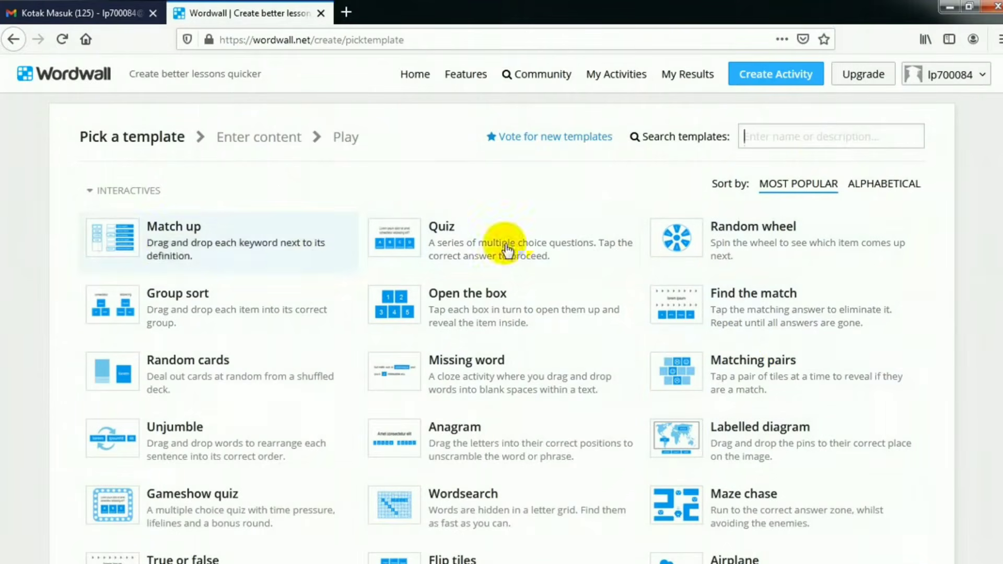
scroll(598, 343, down, 10)
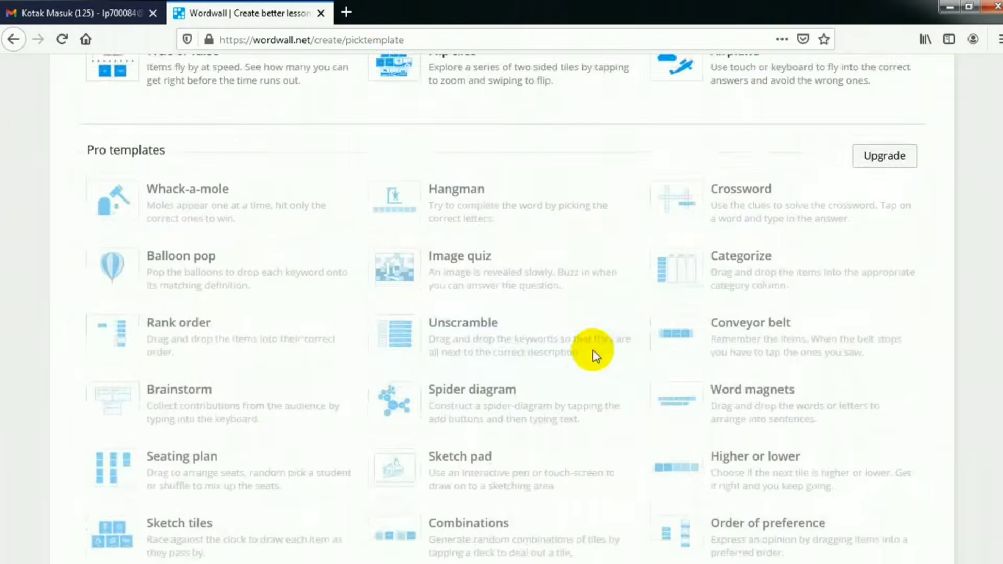
scroll(594, 361, up, 8)
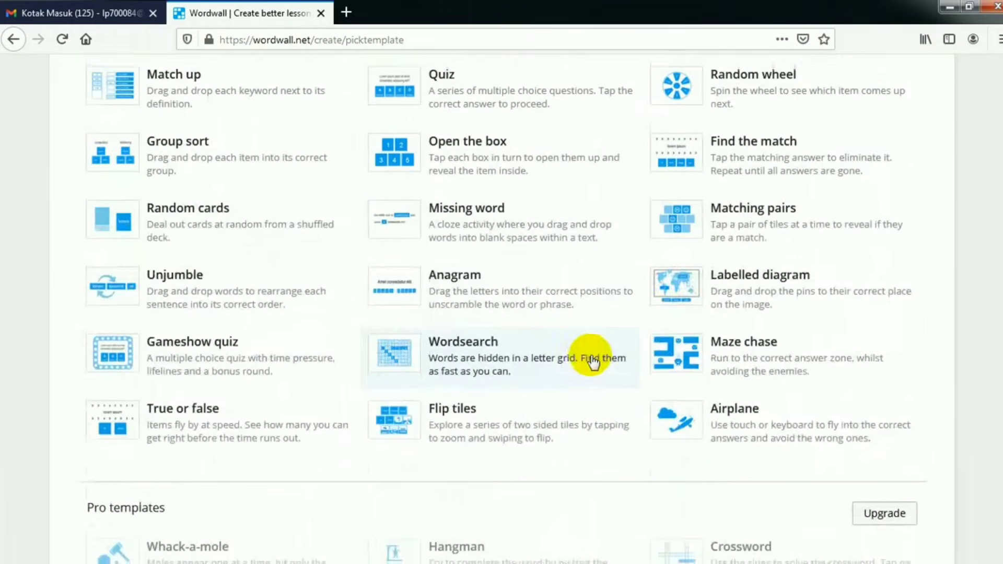
scroll(533, 415, down, 3)
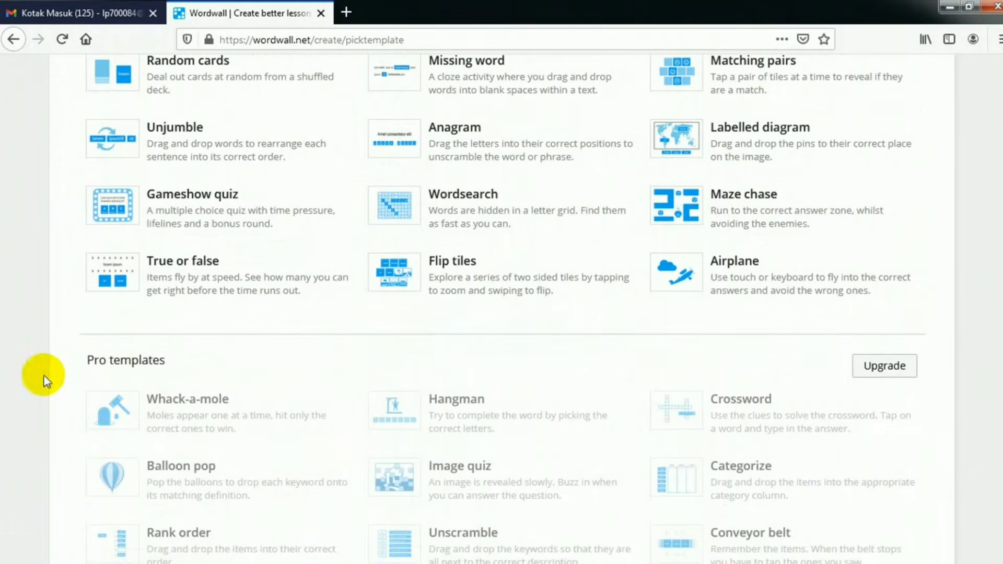
scroll(413, 261, up, 6)
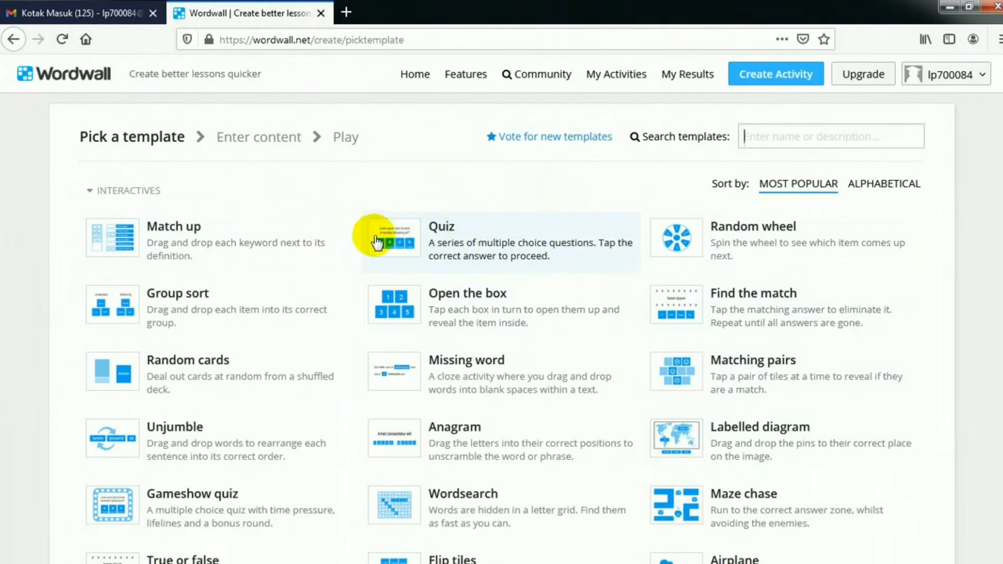
click(474, 242)
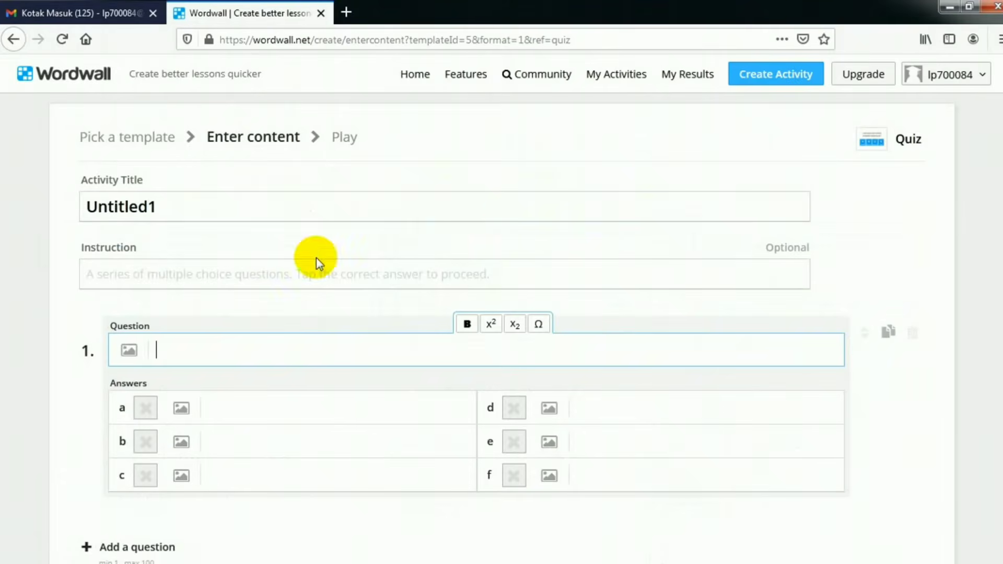
Title the activity "OPERASI HITUNG BILANGAN BULAT" and set its instruction to "Pilihlah jawaban yang paling tepat !"
drag(171, 206, 67, 208)
text(O)
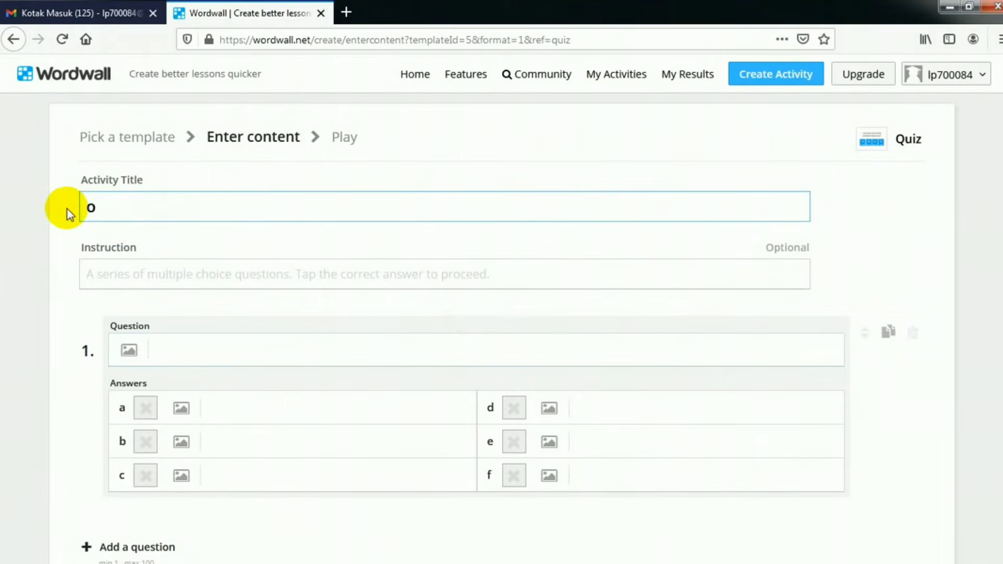
text(PERASI HITUNG BILANGAN BULAT)
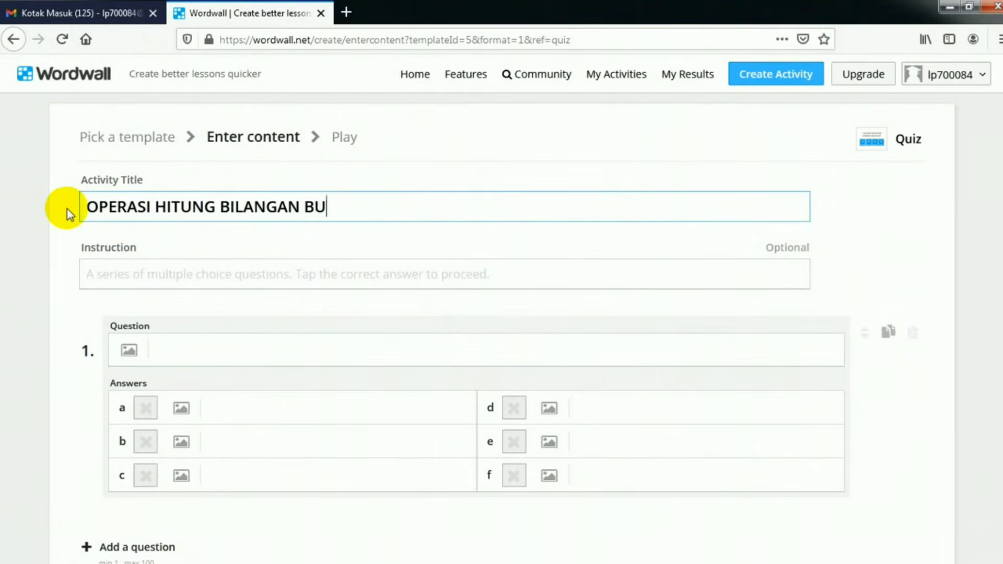
click(96, 267)
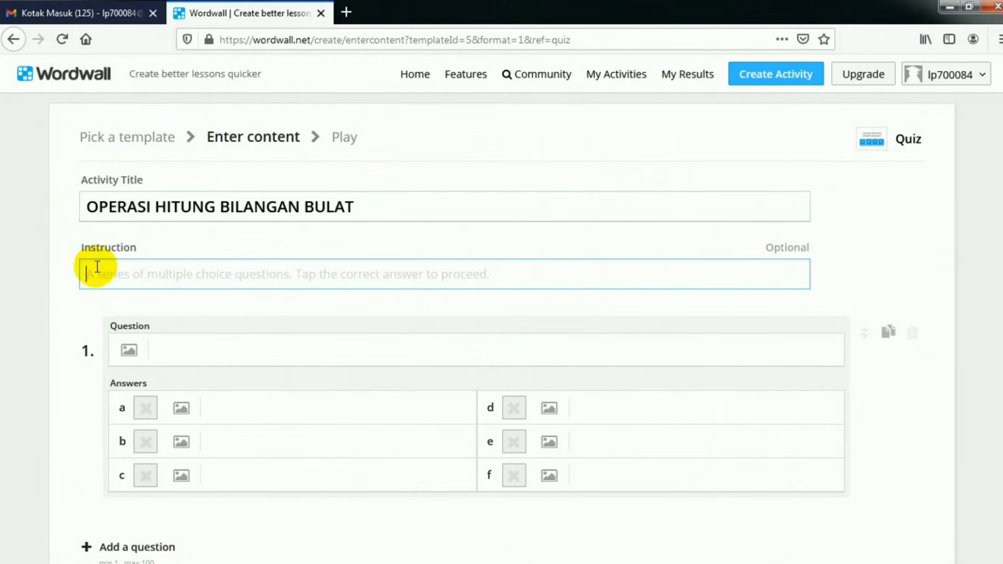
text(Pilihlah jawaban yang paling tepat !)
Fill in question 1 as "2 + 3 X 4 =" with answers 14, 16, 18 and 20, marking 14 as correct
click(177, 350)
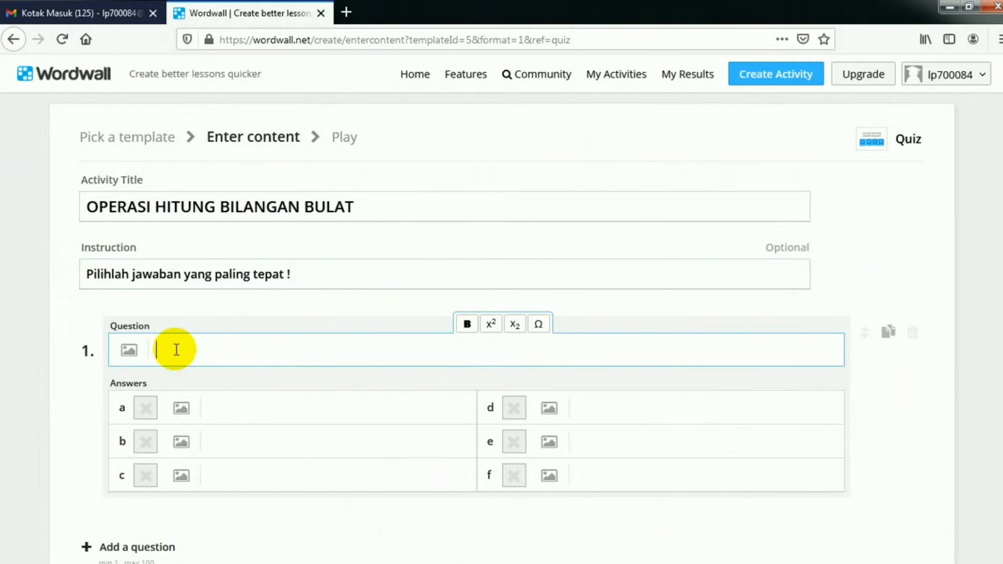
text(2 +3)
click(230, 416)
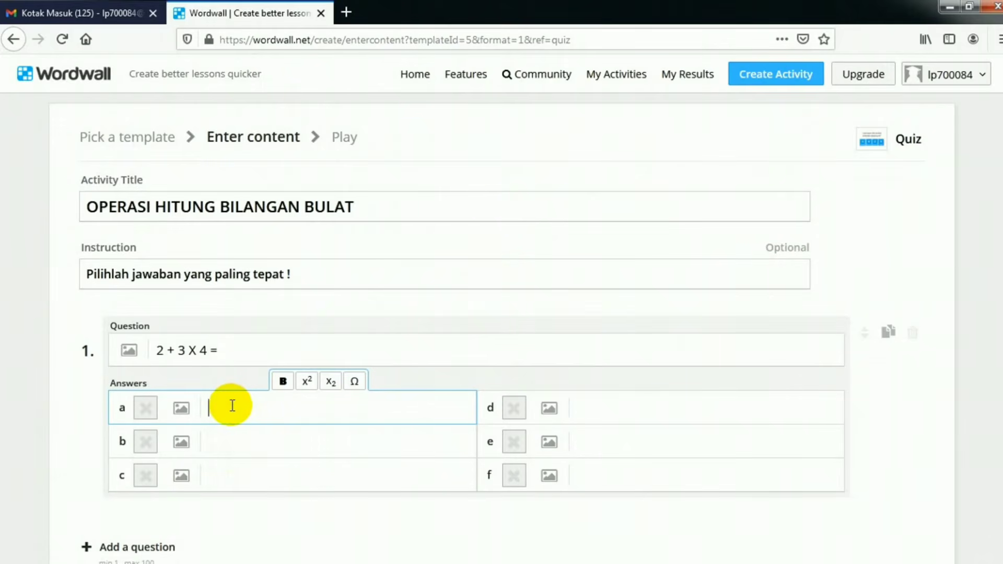
text(14)
key(Tab)
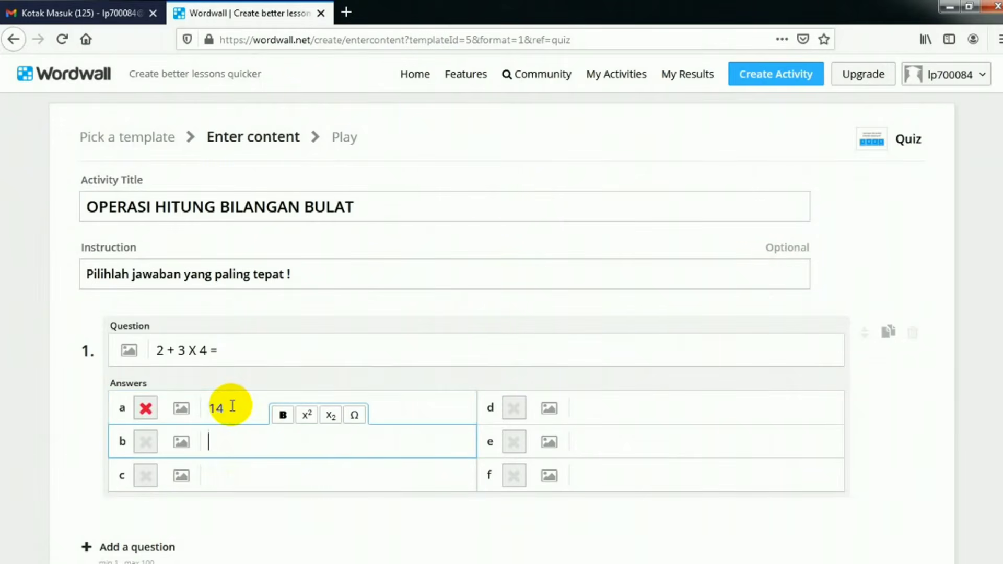
text(16)
key(Tab)
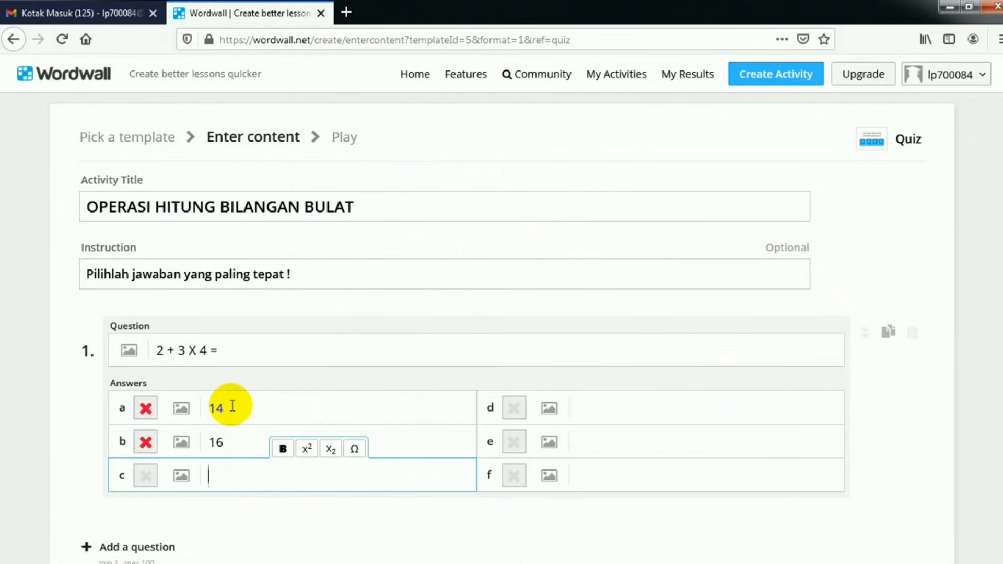
key(Tab)
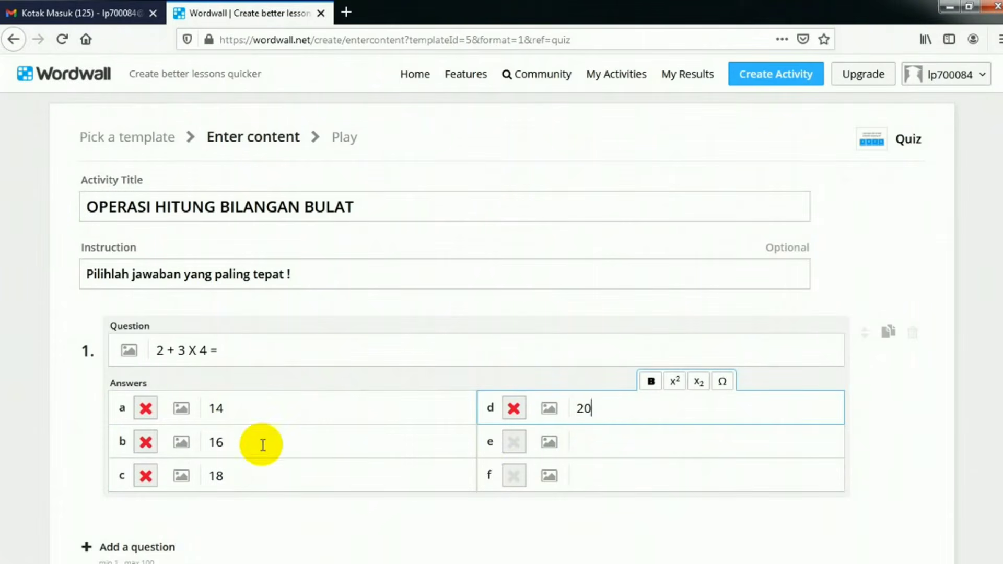
click(146, 410)
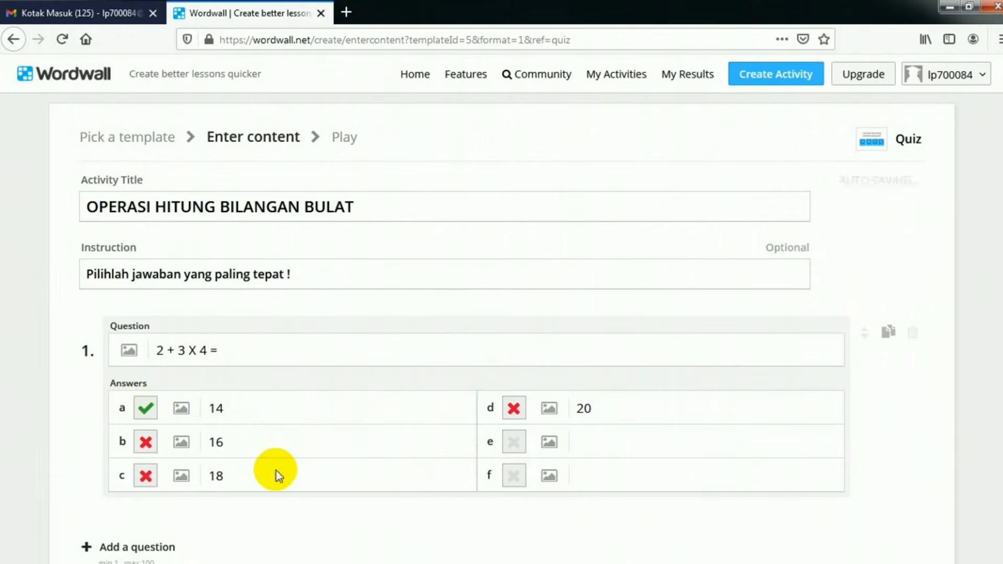
Add question 2, "20 : 2 X 5 =", with answers 2, 10, 40 and 50, marking 50 as correct
scroll(275, 471, down, 3)
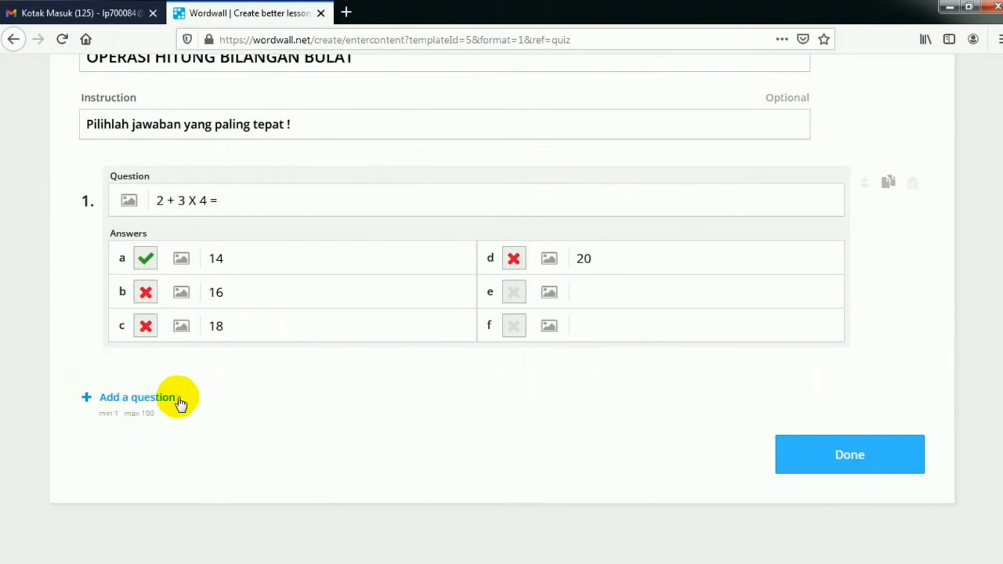
click(134, 400)
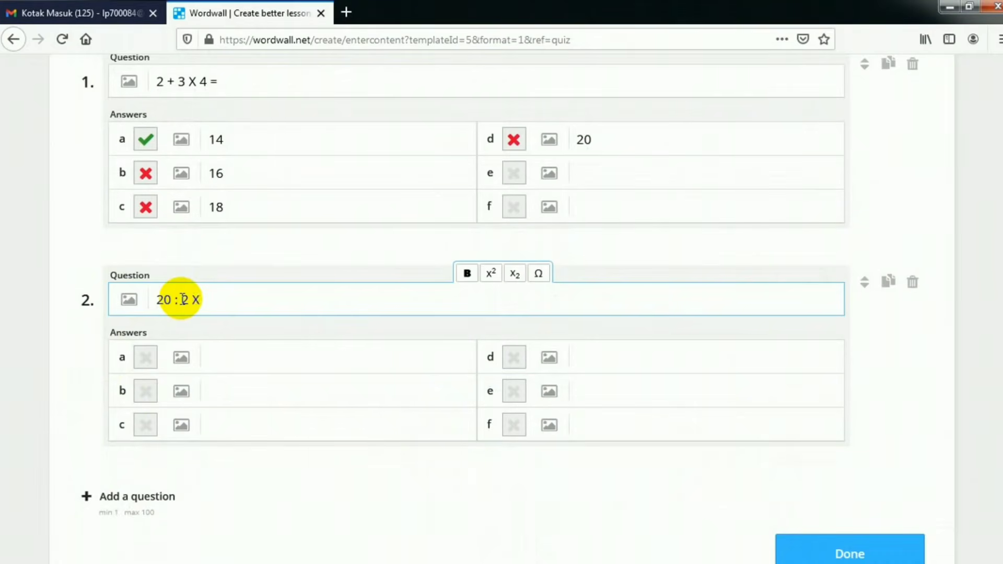
click(242, 358)
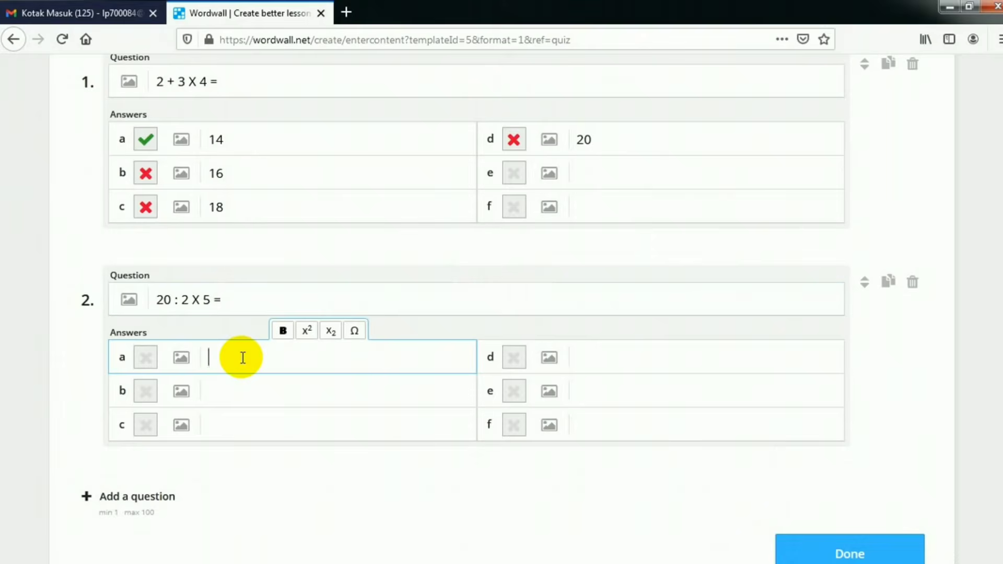
key(Tab)
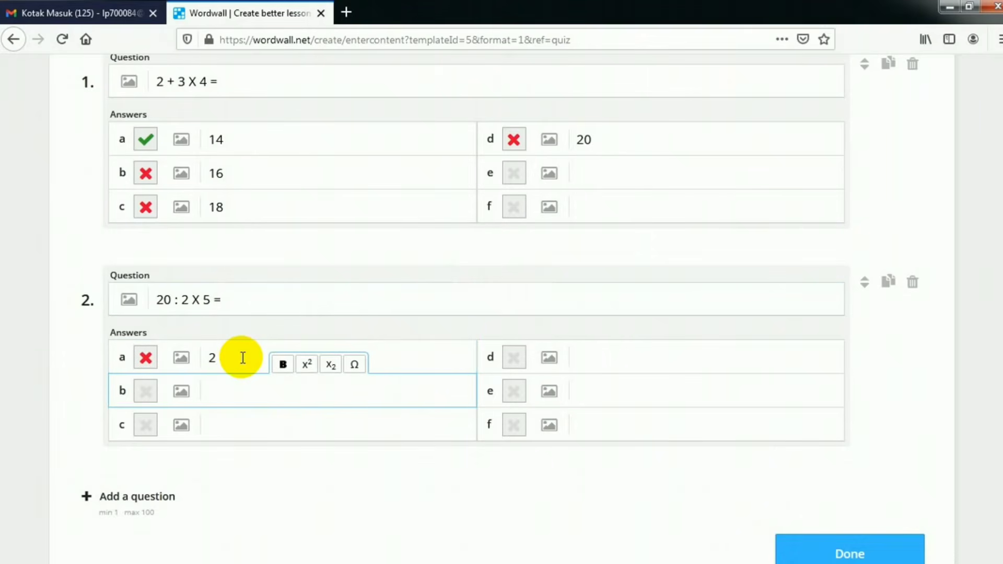
key(Tab)
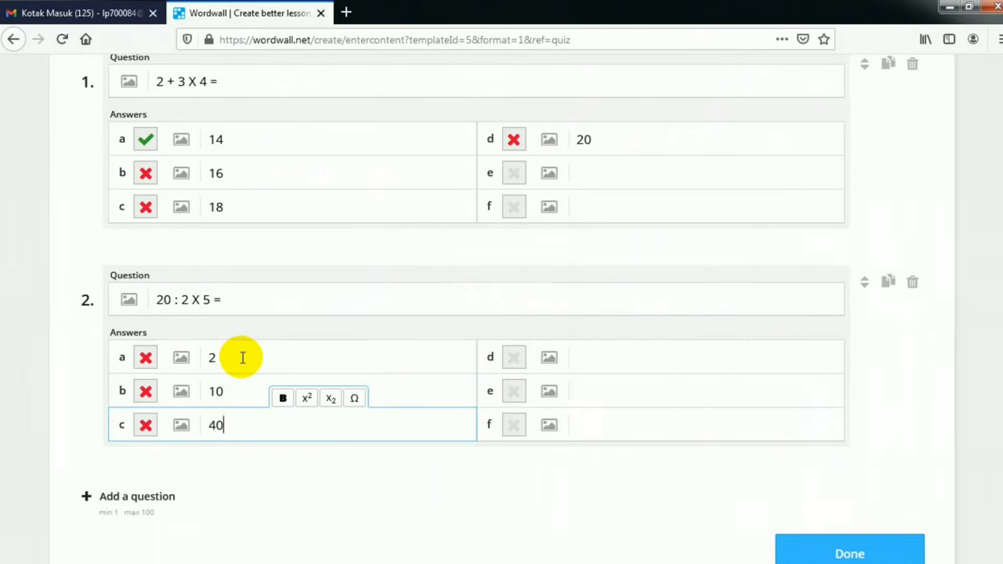
key(Tab)
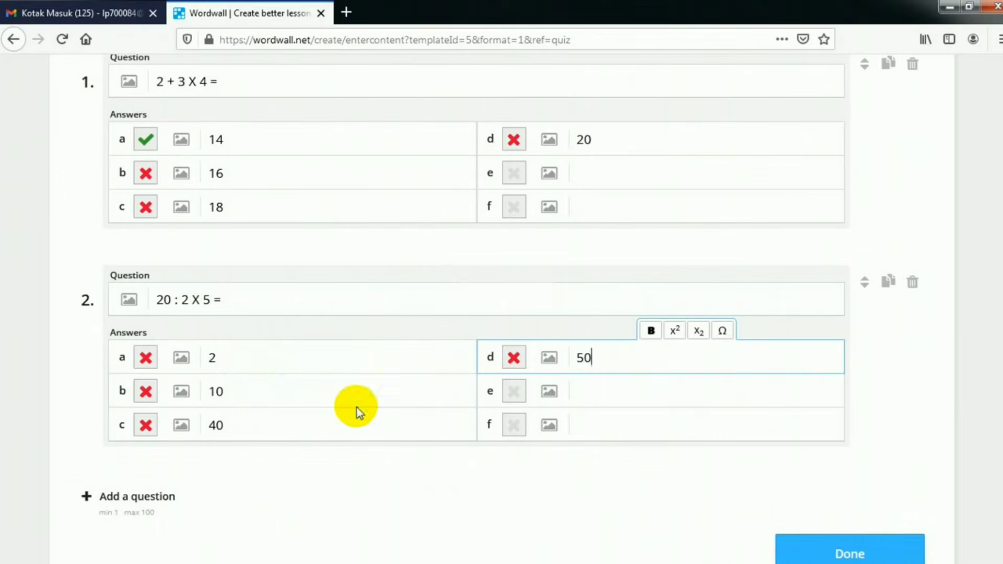
click(514, 359)
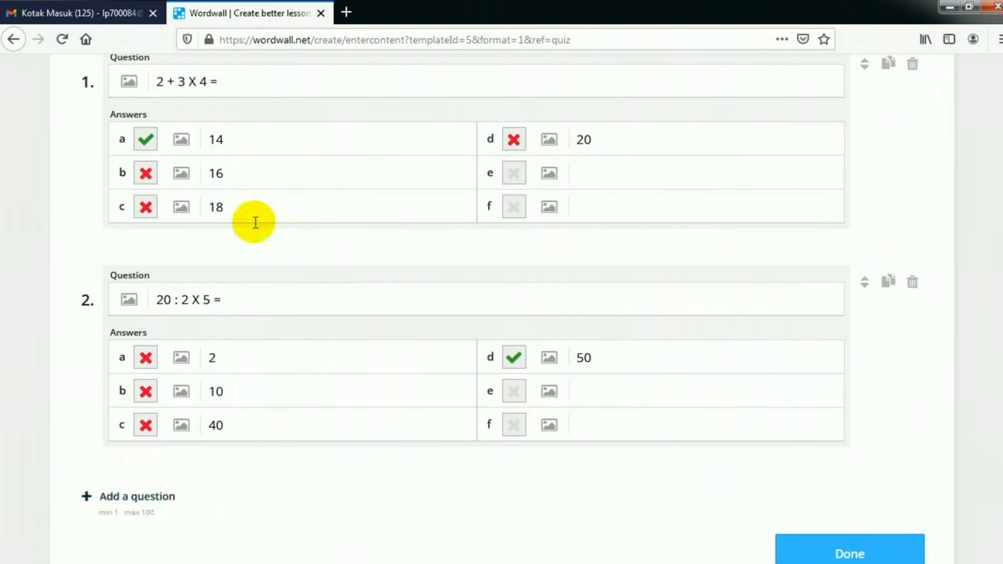
click(512, 358)
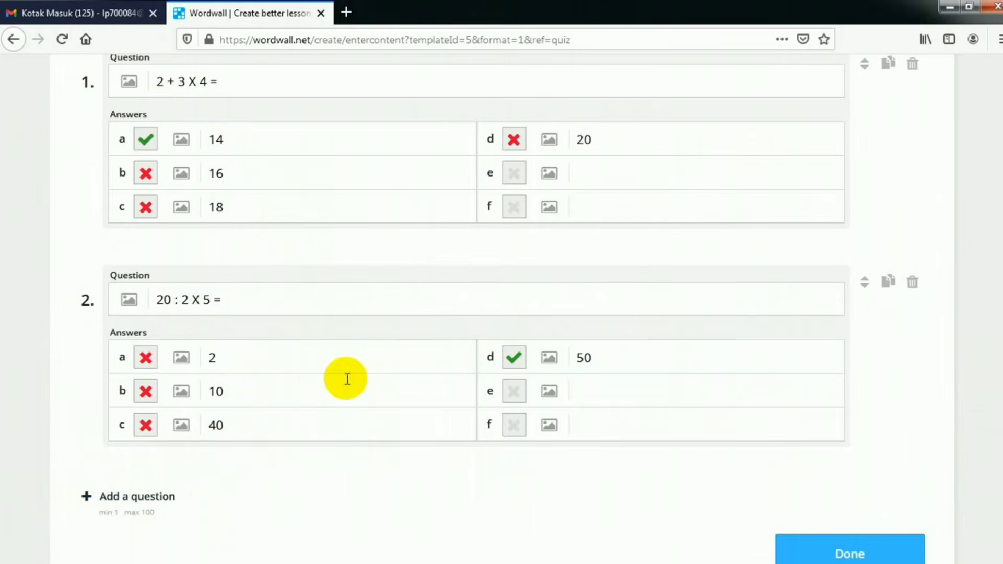
Finish the quiz and play it through, answering 14 to the first question and 40 to the second
click(851, 549)
click(857, 556)
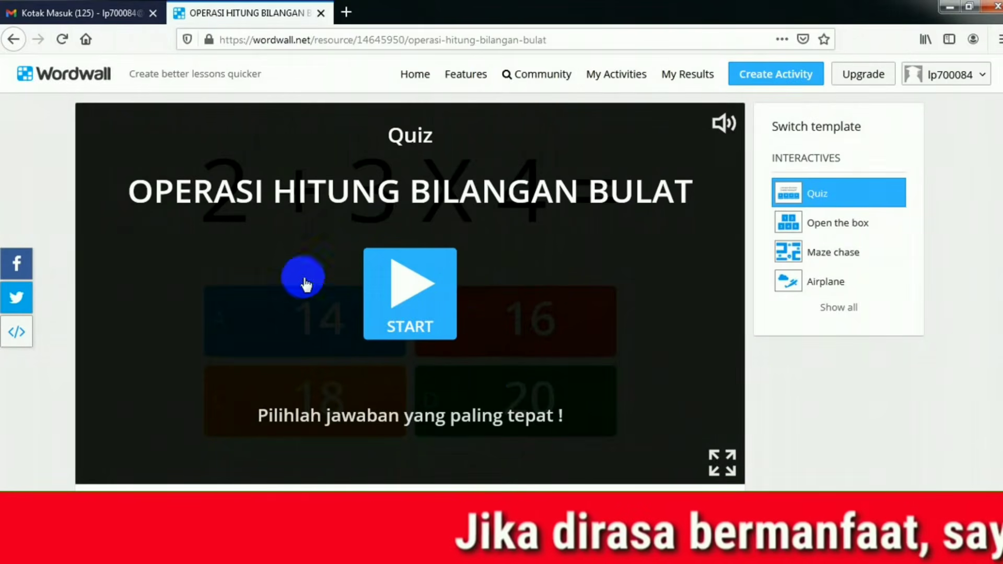
click(411, 283)
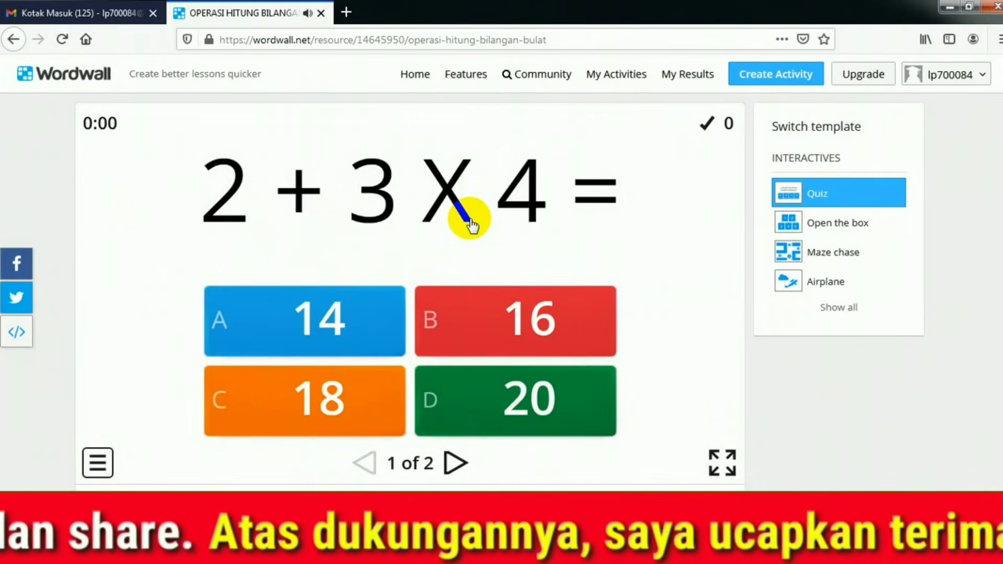
click(294, 324)
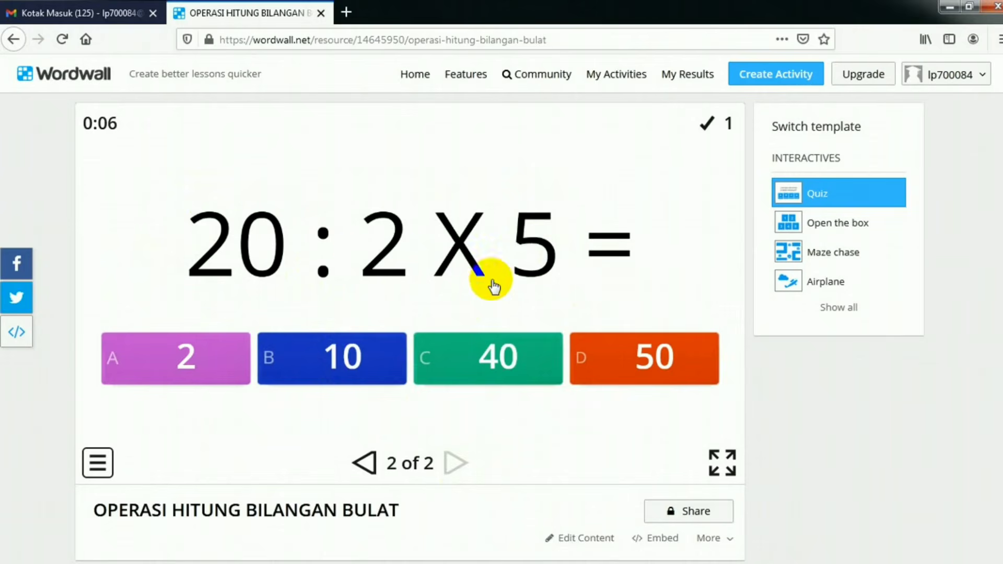
click(285, 359)
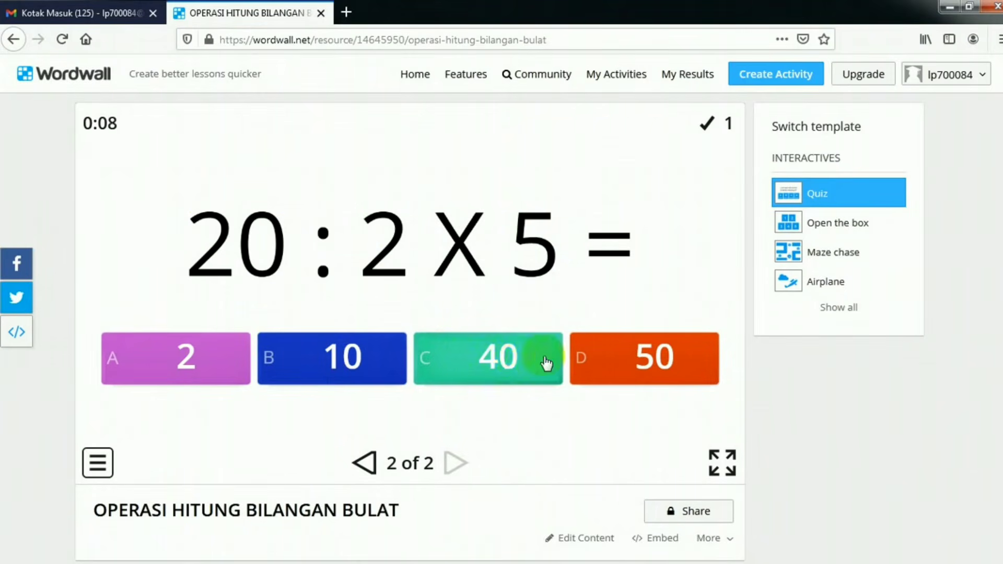
click(504, 362)
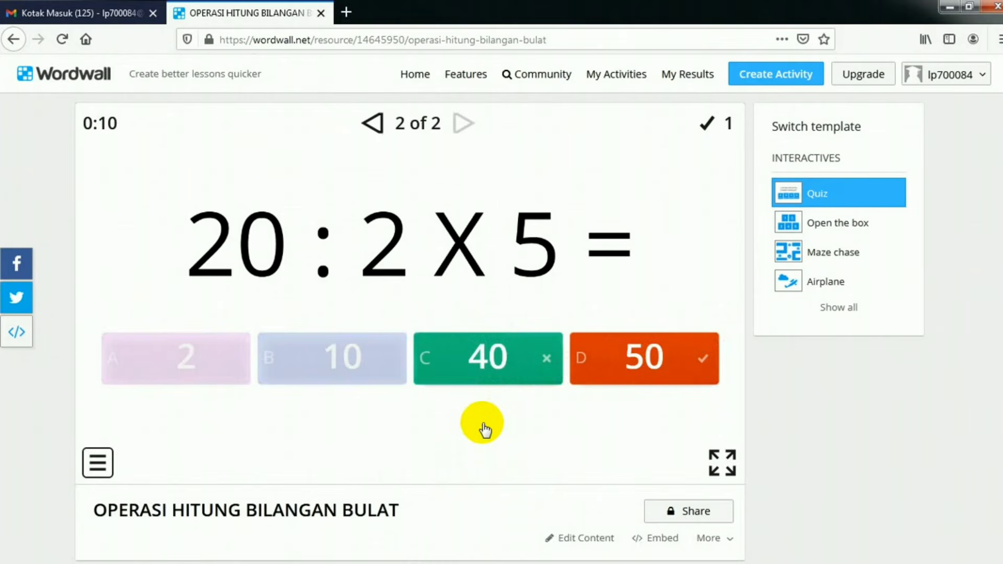
click(654, 371)
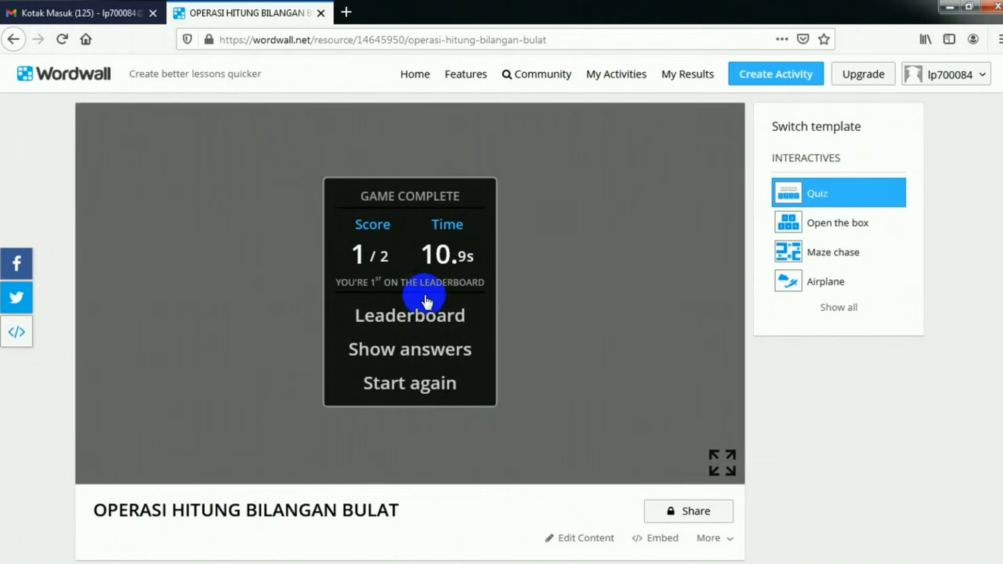
Open the leaderboard from the game results and submit the player's name
click(407, 324)
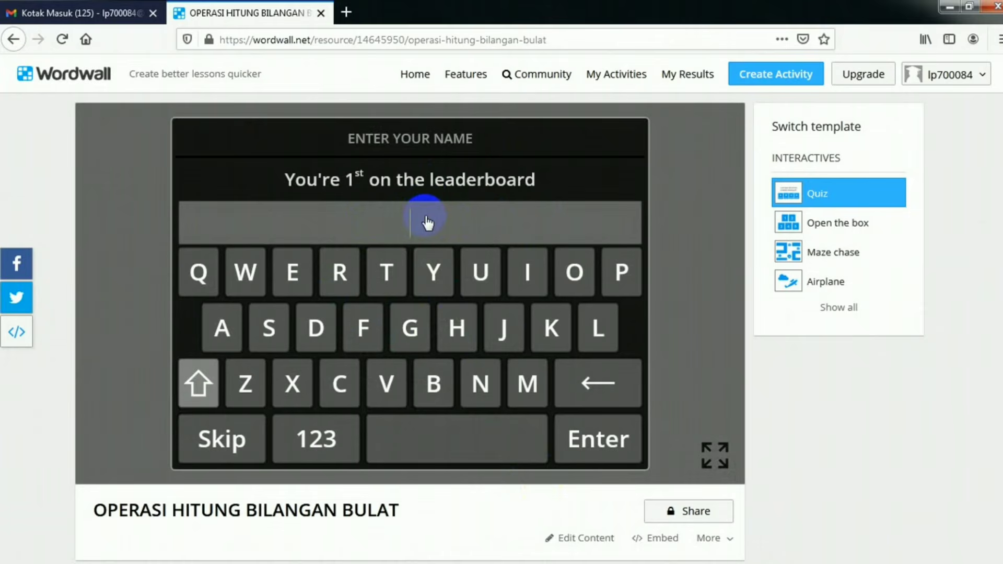
text(mando)
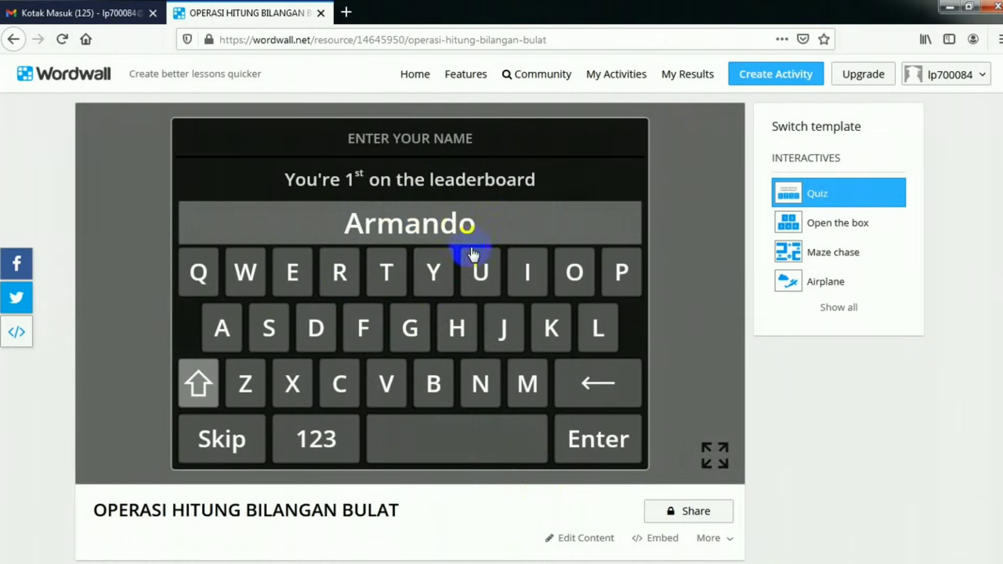
click(583, 440)
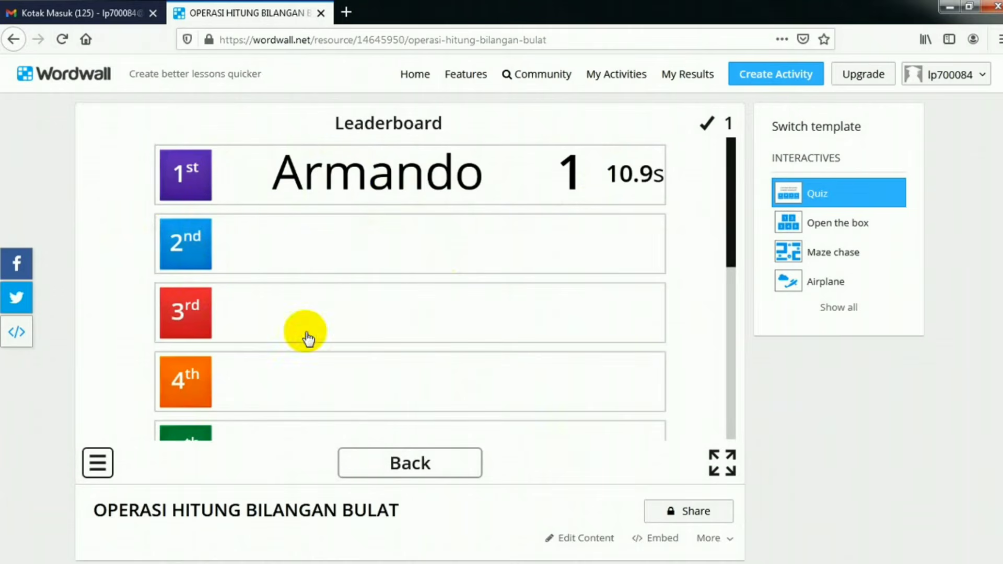
Change the quiz's visual theme to Wooden desk
scroll(405, 449, down, 5)
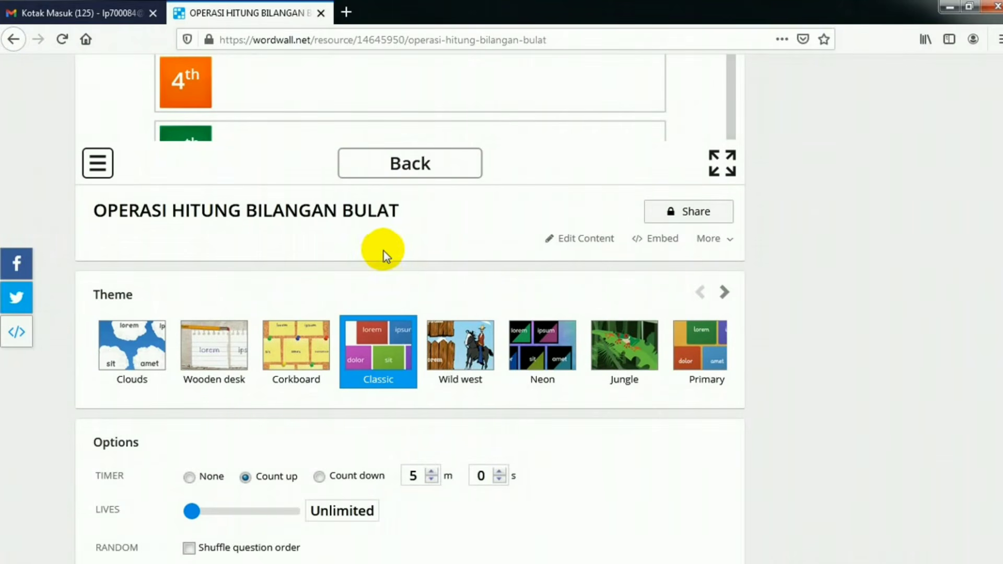
scroll(433, 200, up, 5)
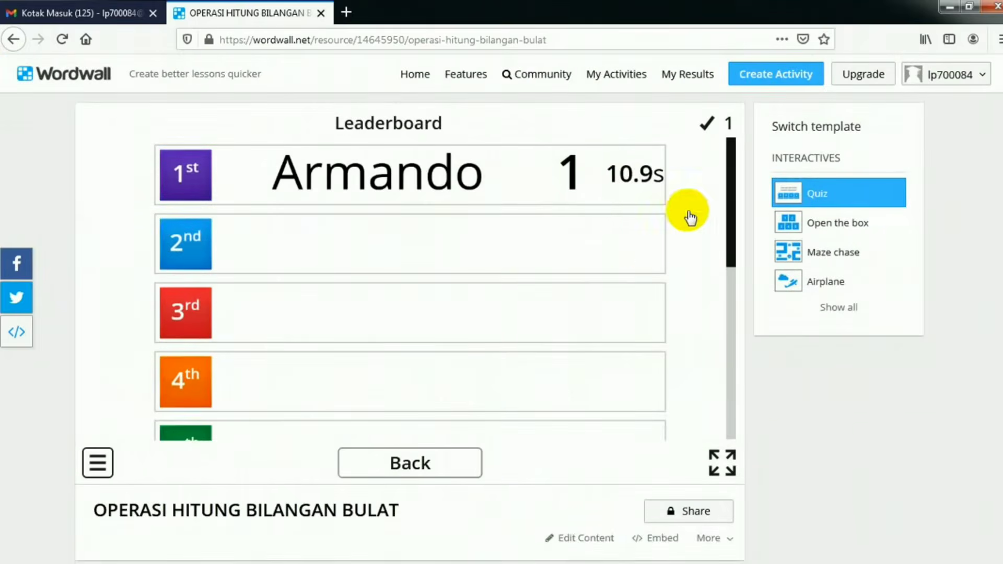
scroll(466, 370, down, 4)
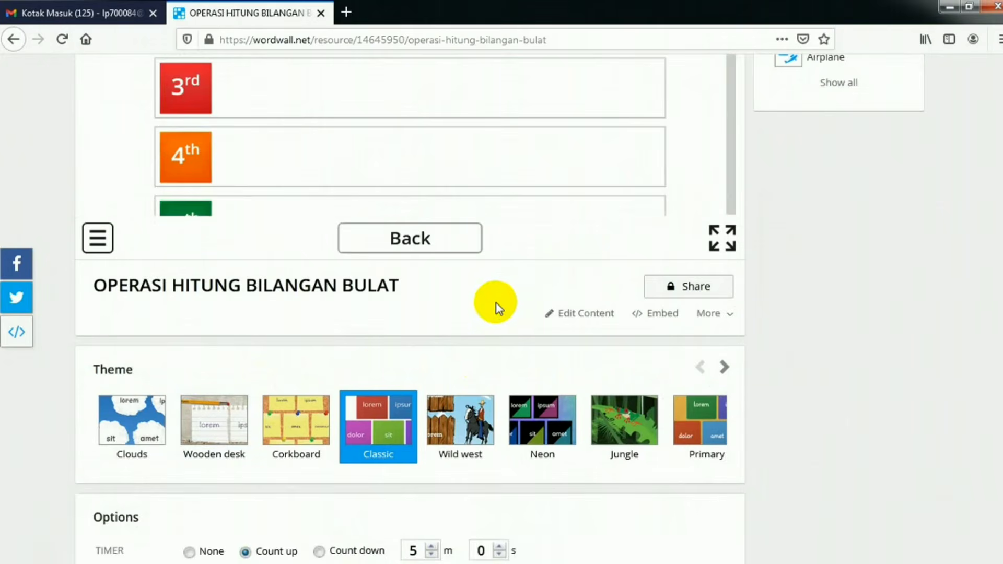
scroll(497, 303, down, 3)
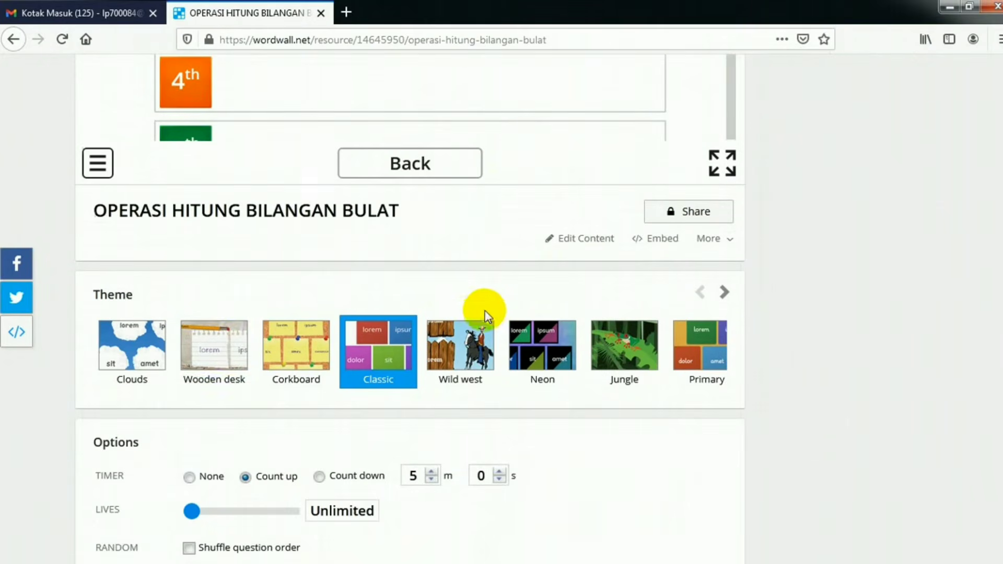
click(212, 351)
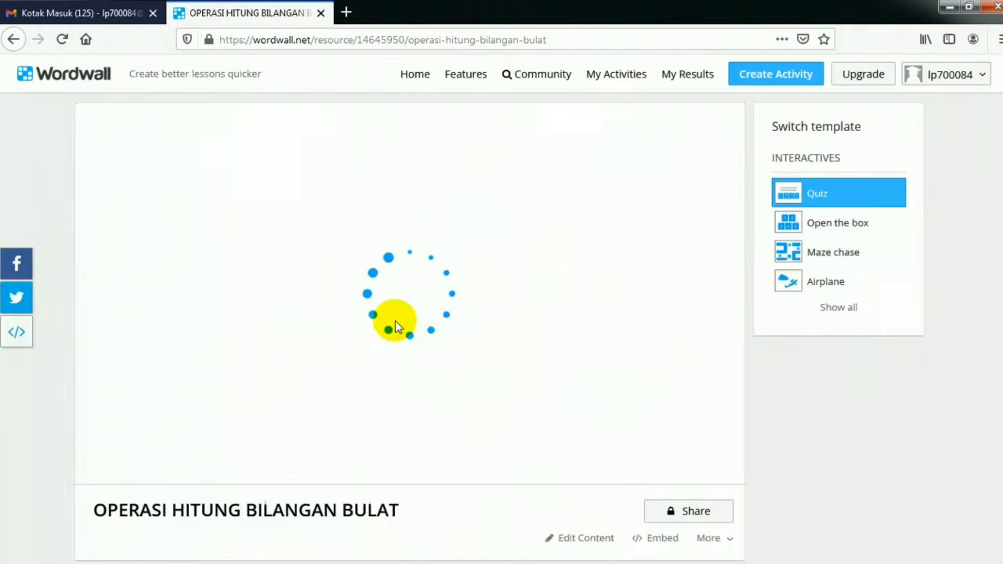
Shrink the browser window beside the reference image and set the quiz timer to count down from 0 minutes 30 seconds
scroll(395, 327, down, 5)
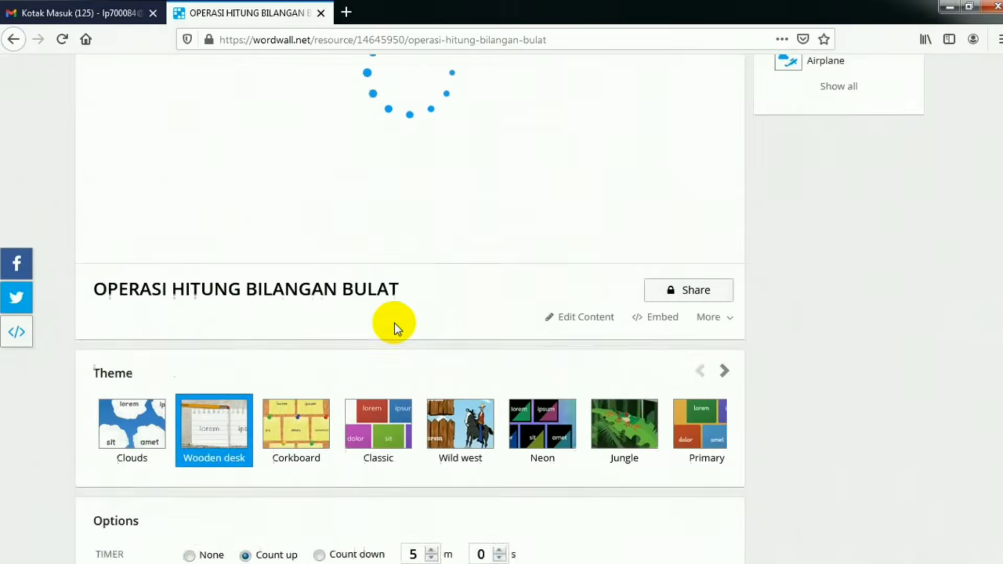
click(970, 7)
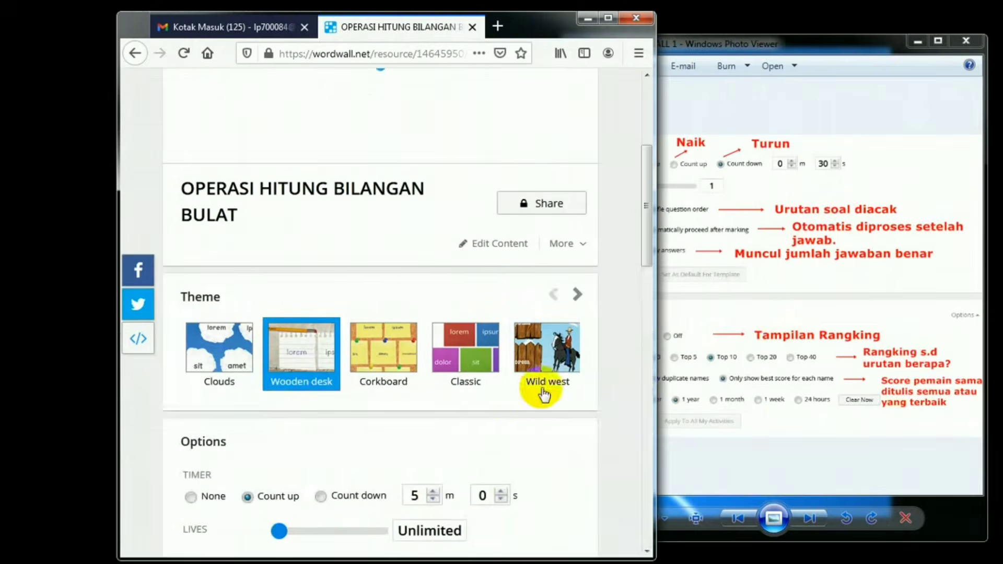
scroll(569, 416, down, 2)
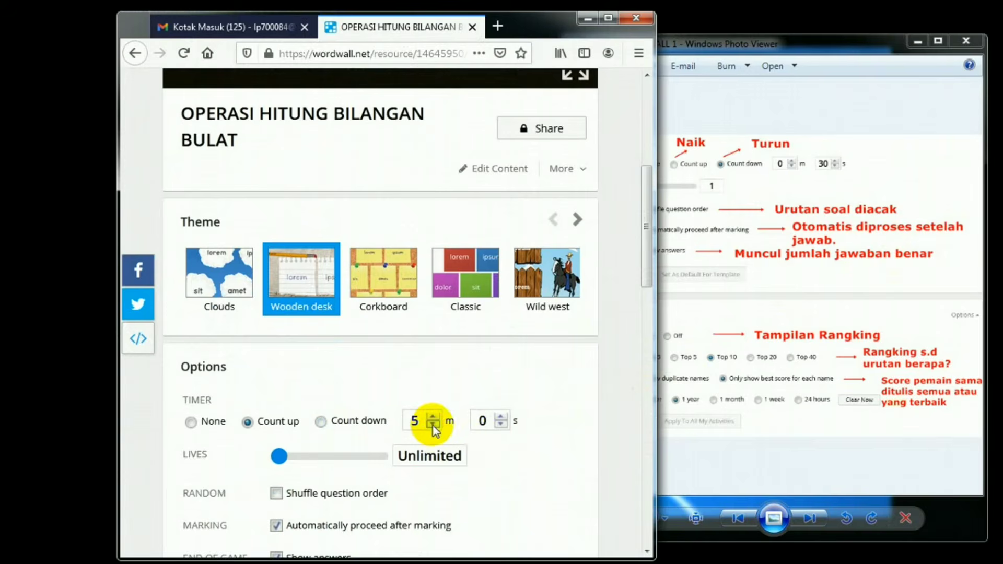
double_click(416, 422)
text(0)
scroll(410, 421, down, 1)
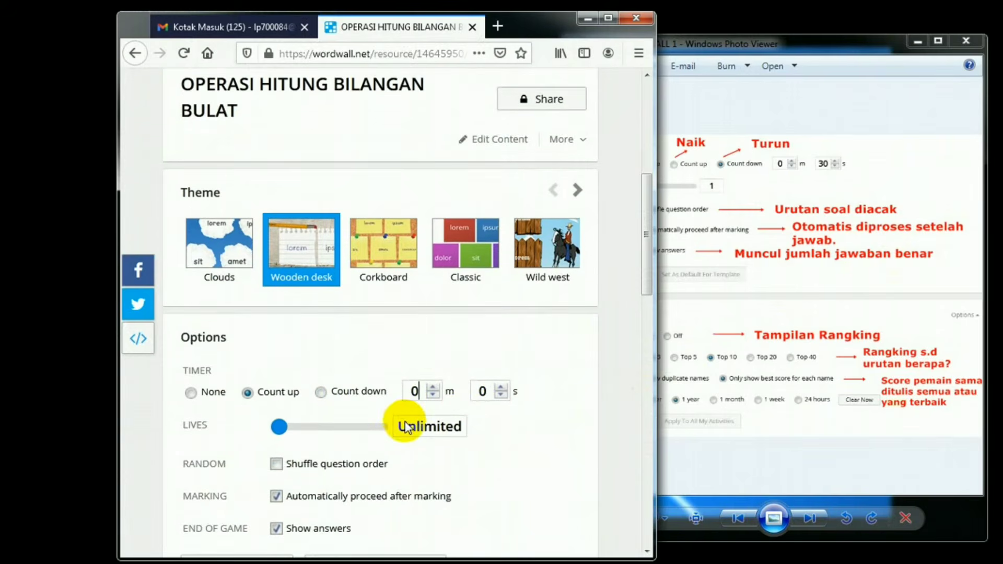
click(488, 391)
drag(488, 390, 474, 392)
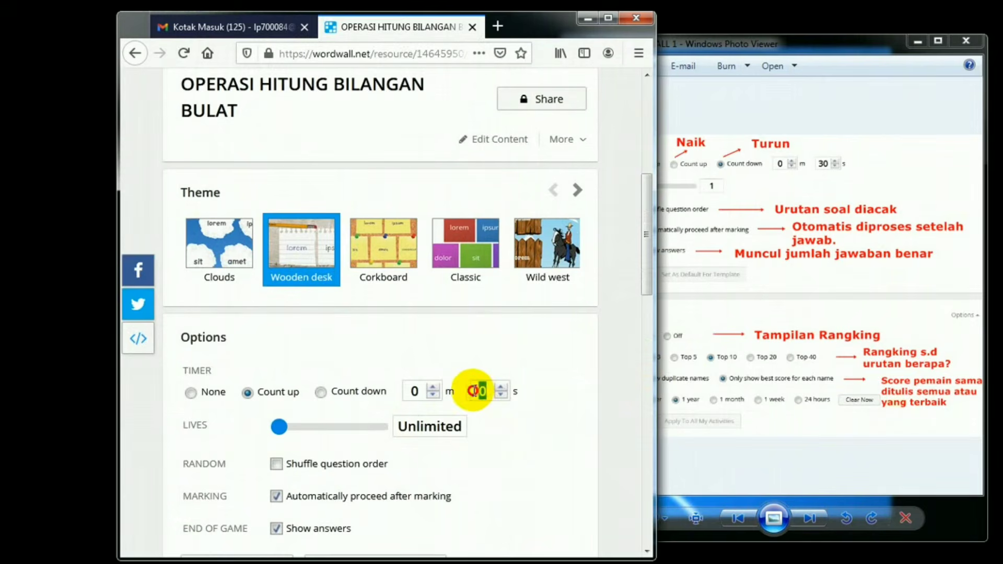
text(30)
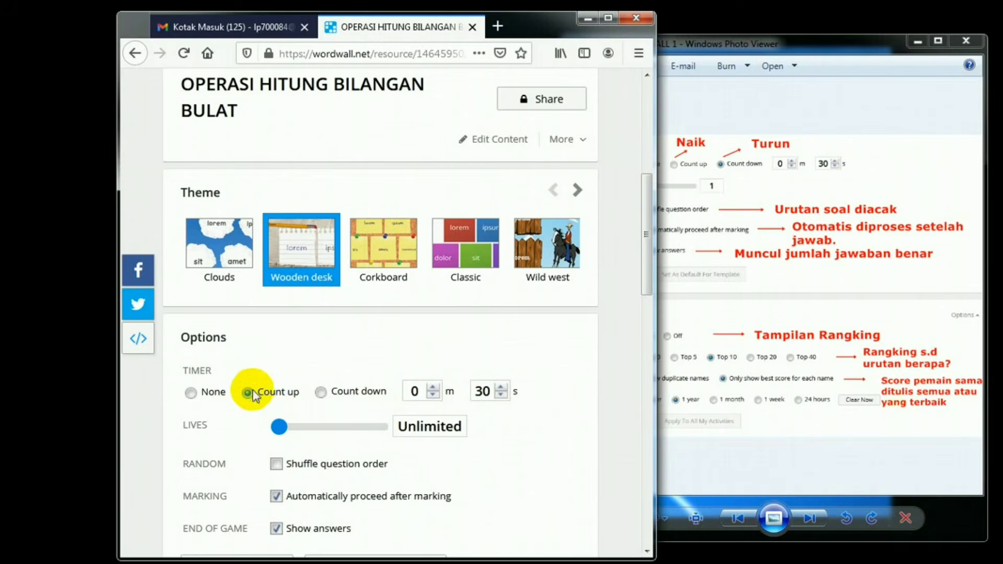
click(321, 393)
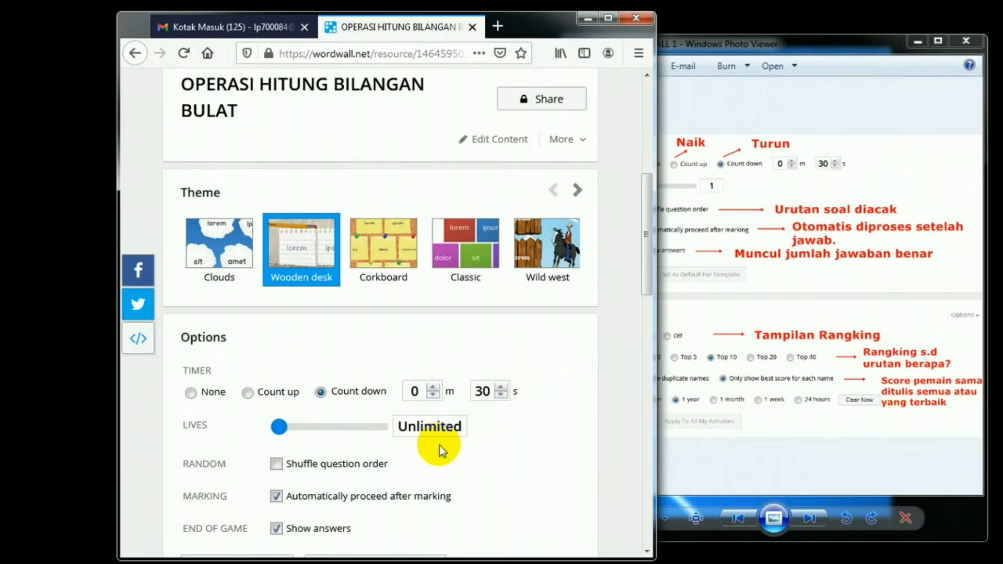
Try out the Shuffle question order and Automatically proceed after marking options, reverting both
scroll(440, 444, down, 2)
click(277, 389)
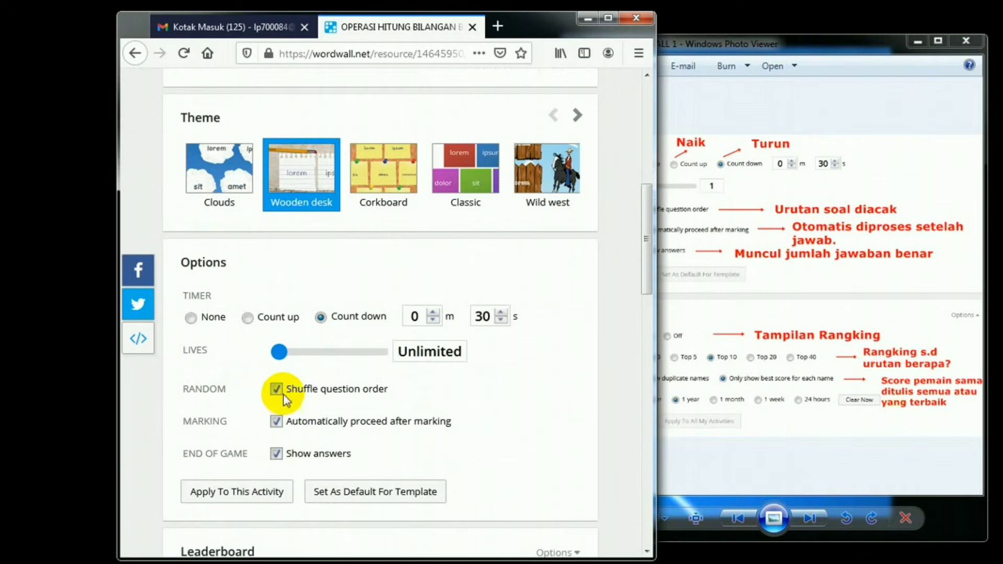
click(280, 396)
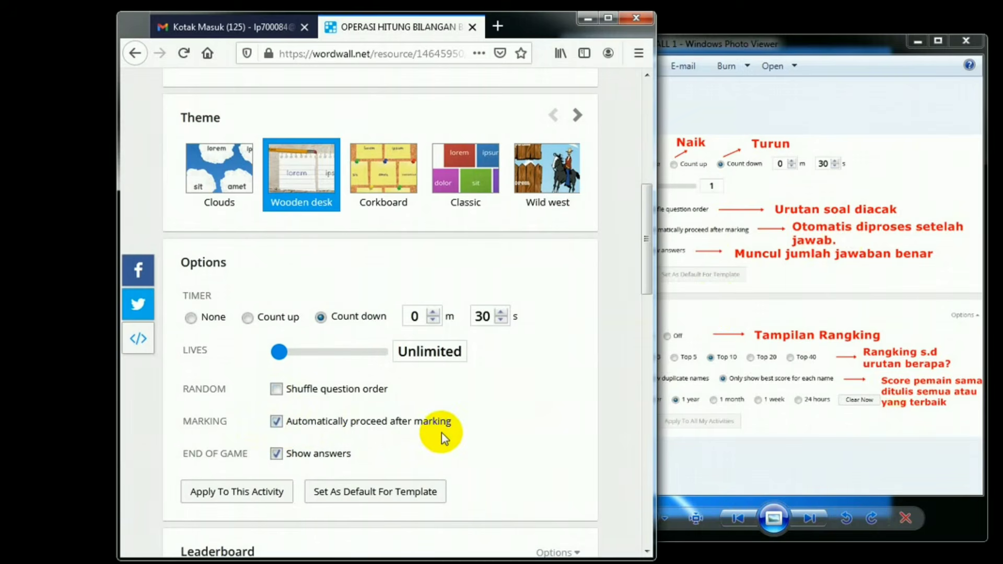
click(281, 424)
click(277, 422)
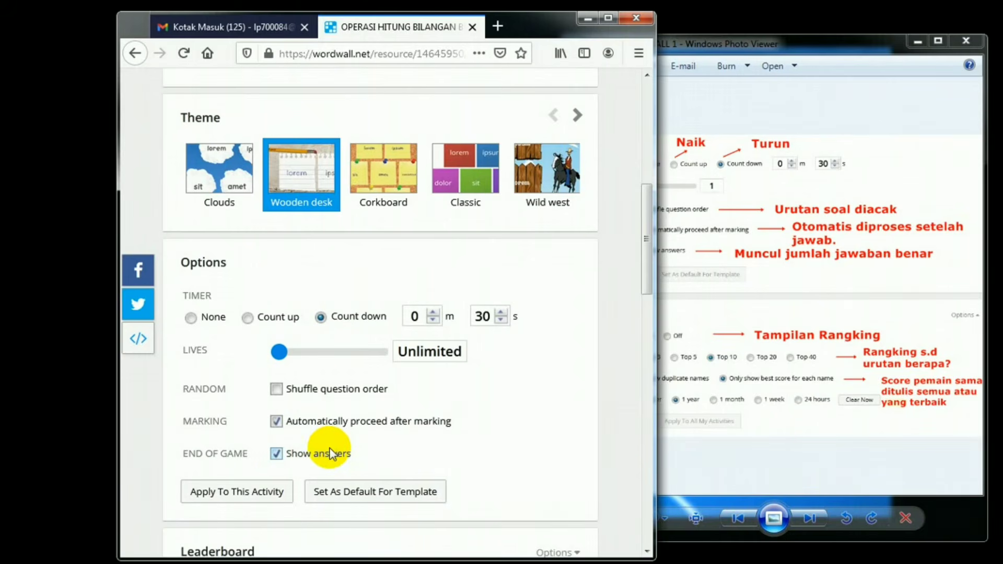
Expand the leaderboard options and examine the enabling, size, duplicates and removal settings
scroll(363, 448, down, 3)
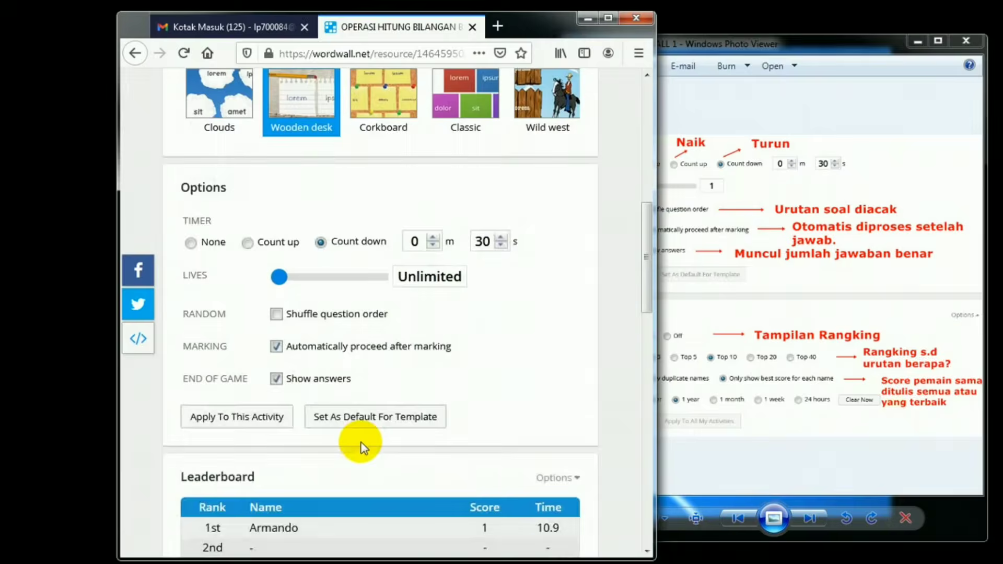
scroll(362, 448, down, 3)
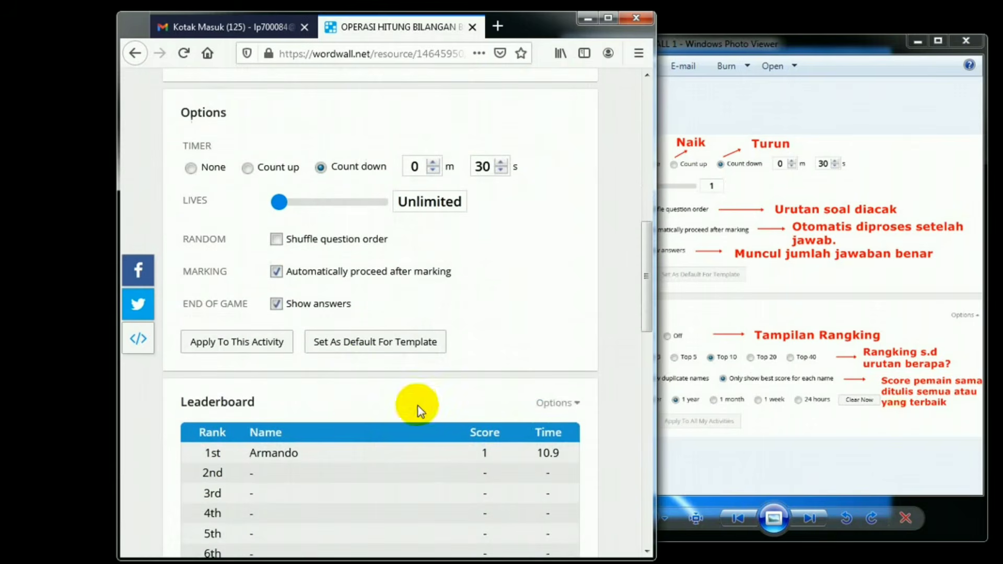
click(575, 402)
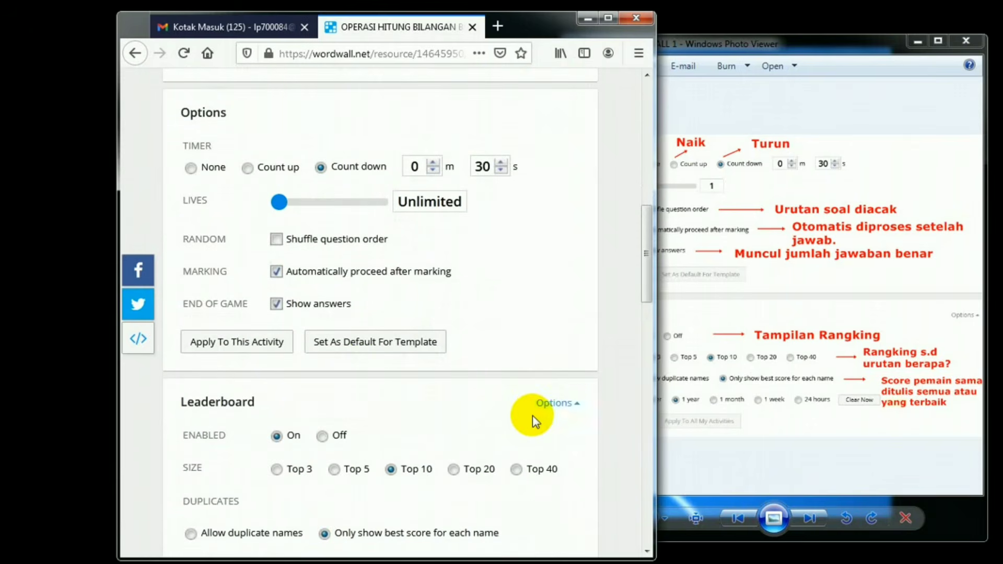
scroll(479, 438, down, 6)
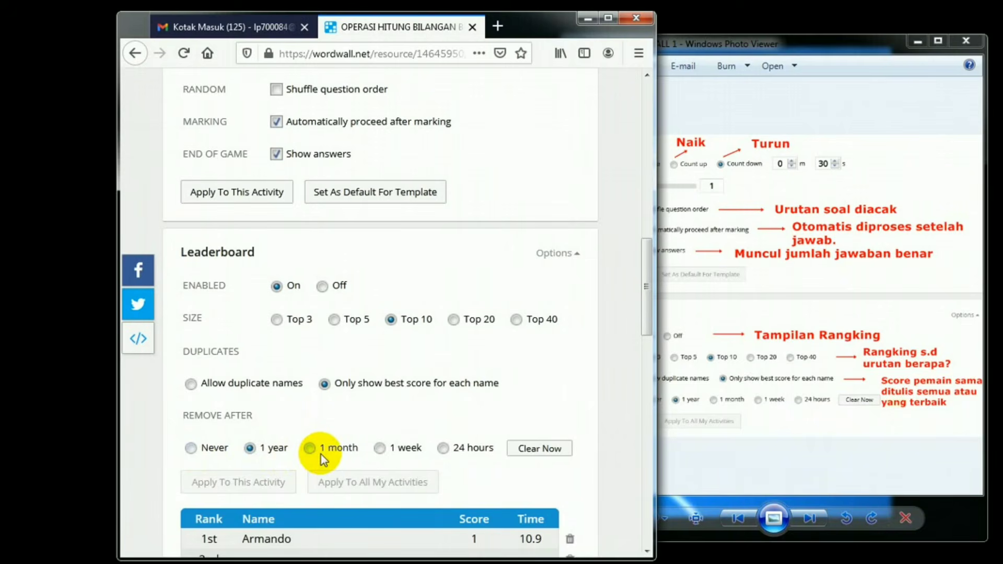
scroll(334, 452, up, 7)
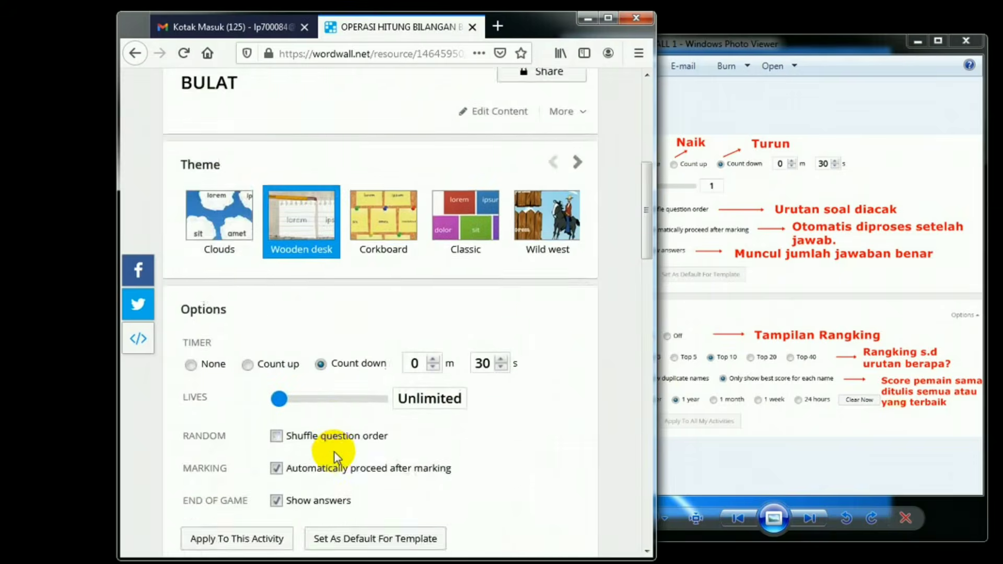
scroll(335, 458, up, 2)
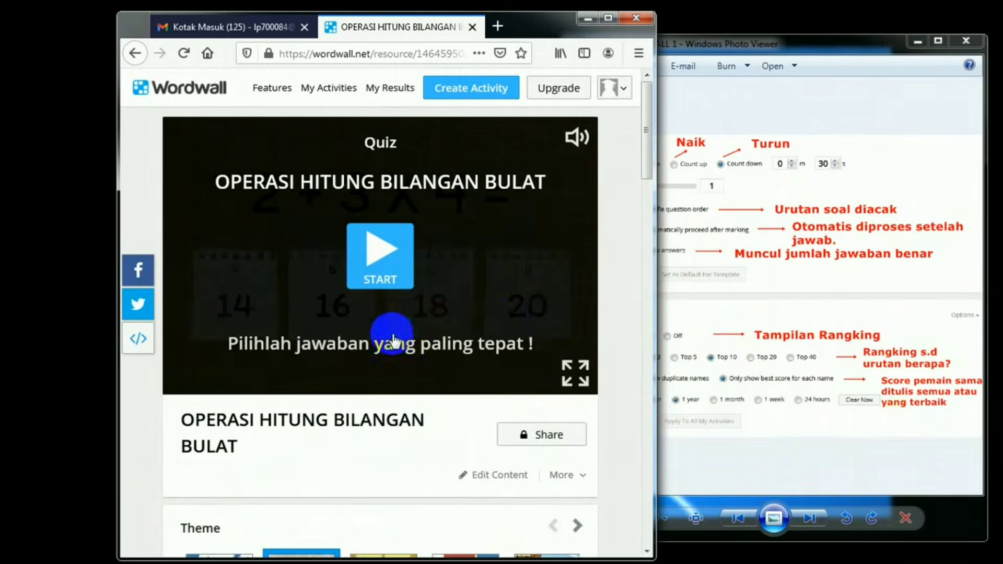
Enable shuffled question order and apply the configured options to this activity
scroll(393, 376, down, 7)
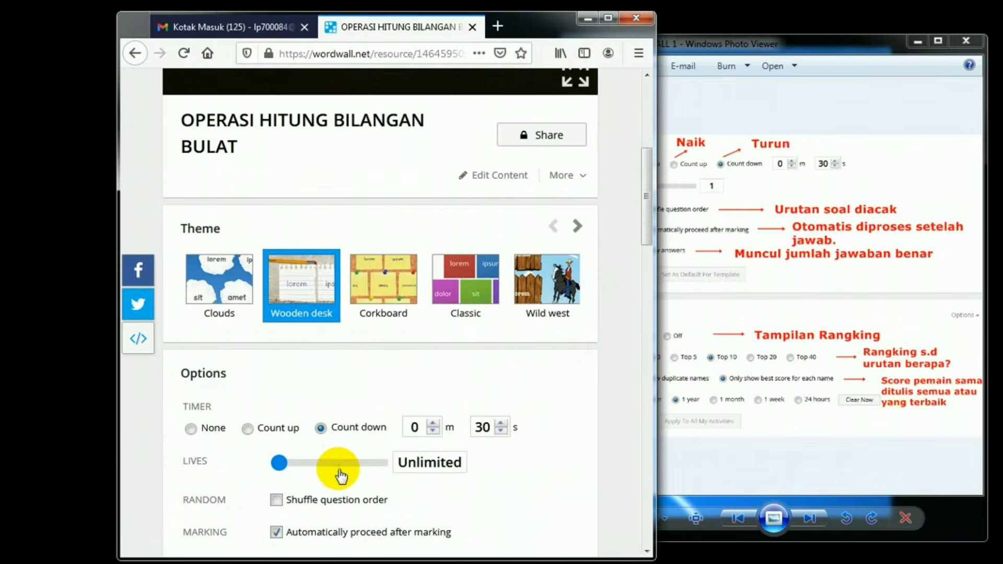
scroll(337, 473, down, 1)
scroll(337, 473, down, 7)
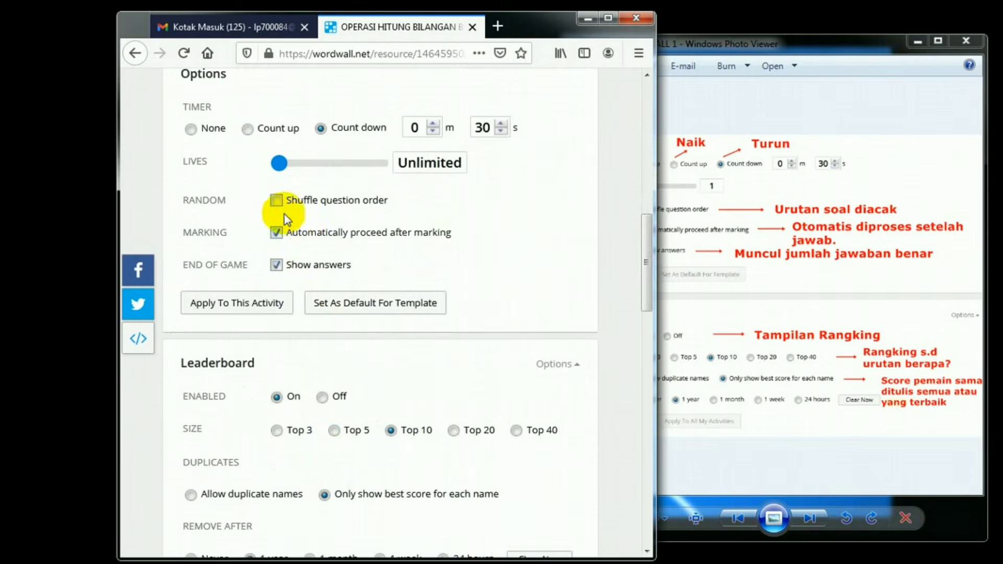
click(276, 201)
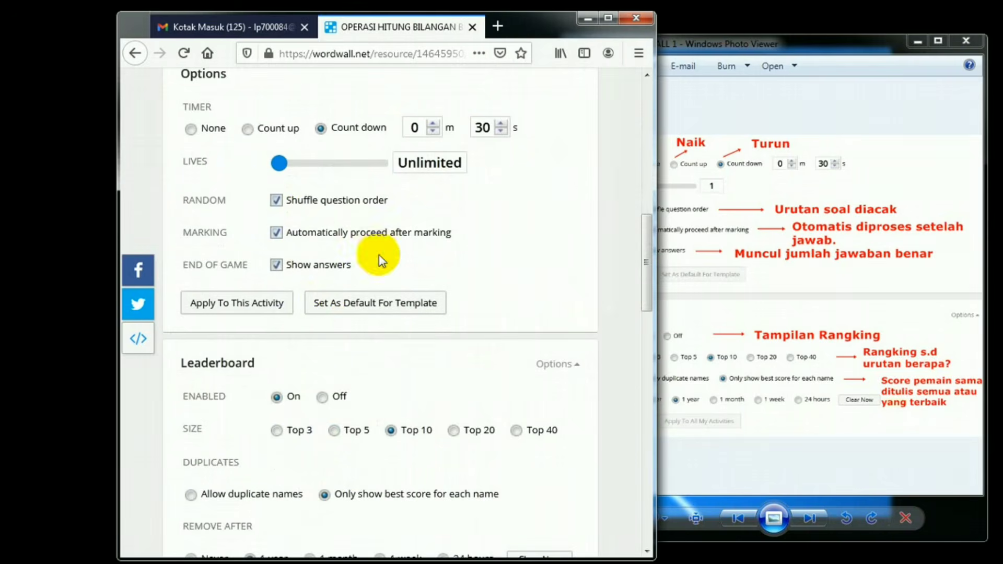
click(257, 308)
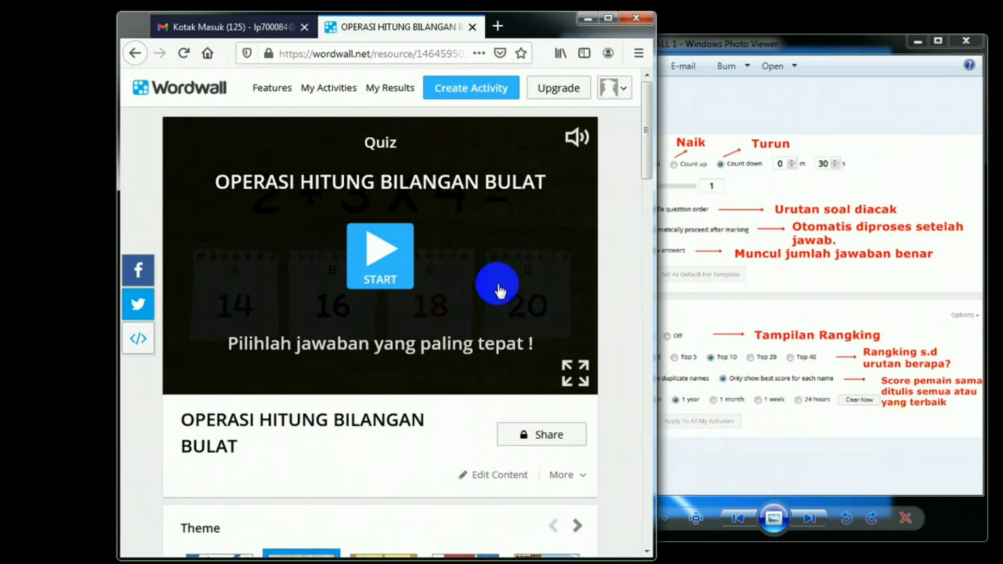
Share the quiz with students by setting it up as an assignment
click(553, 442)
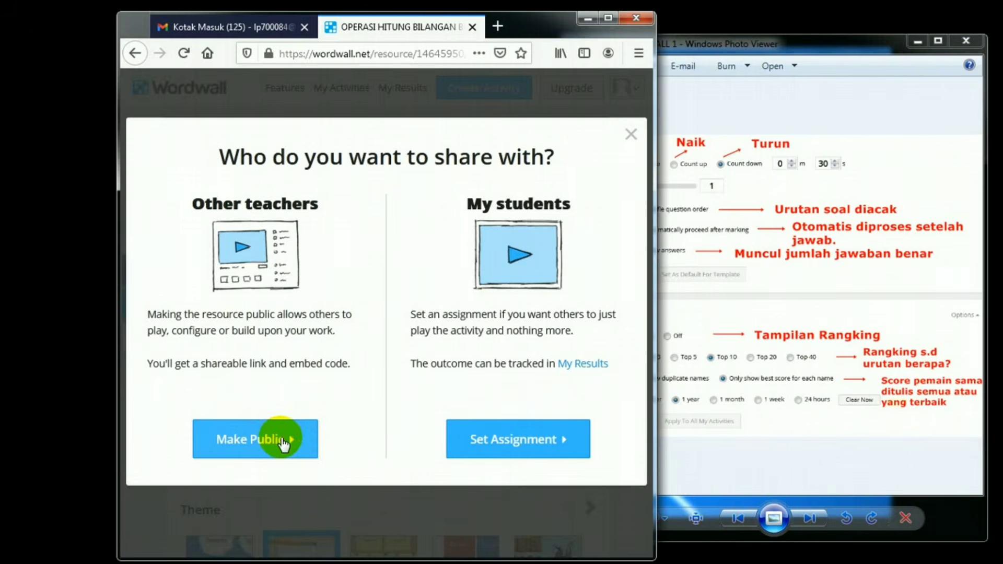
click(536, 445)
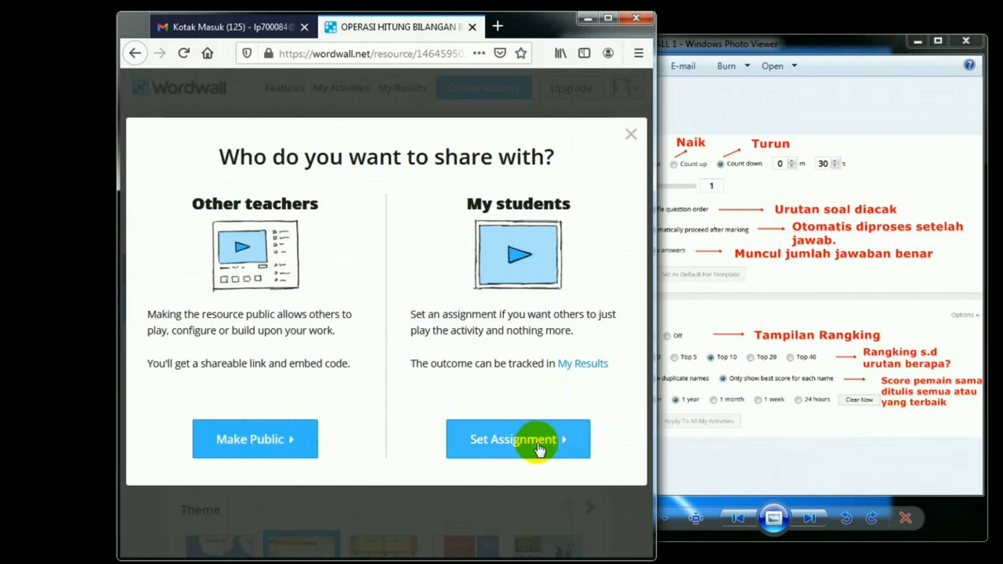
click(545, 447)
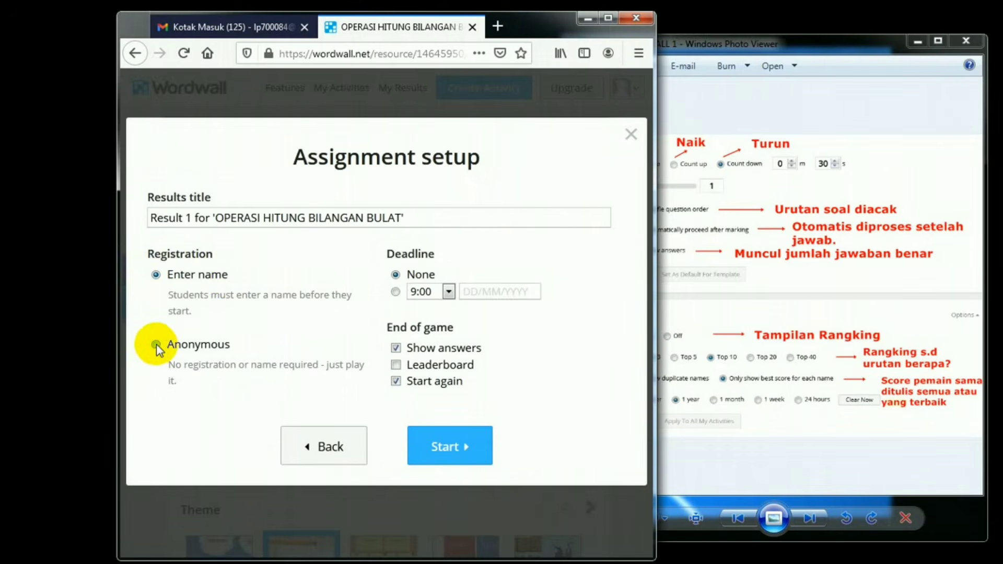
Shorten the assignment's results title to OPERASI HITUNG BILANGAN BULAT, removing the prefix and quotation marks
click(216, 221)
drag(216, 219, 133, 218)
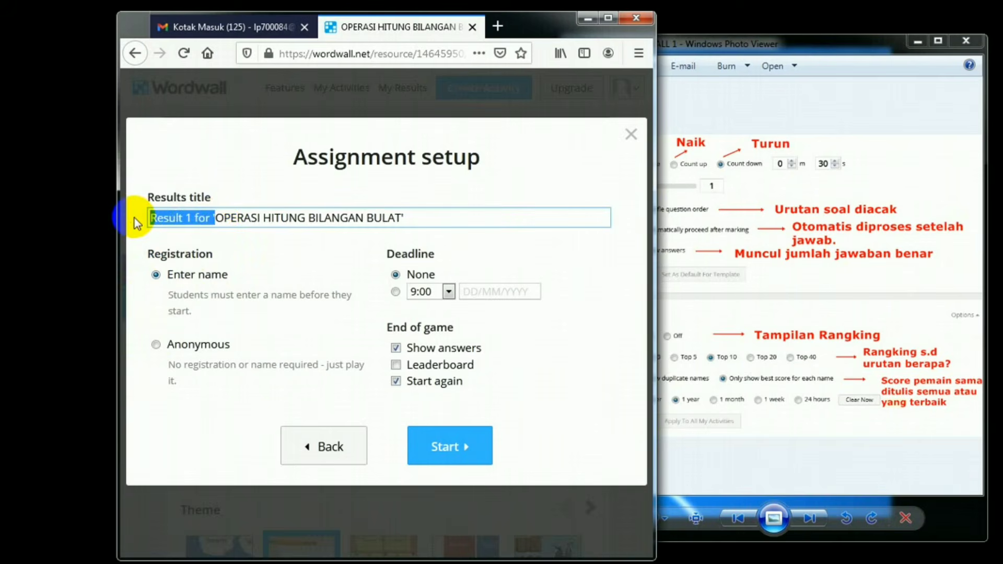
key(BackSpace)
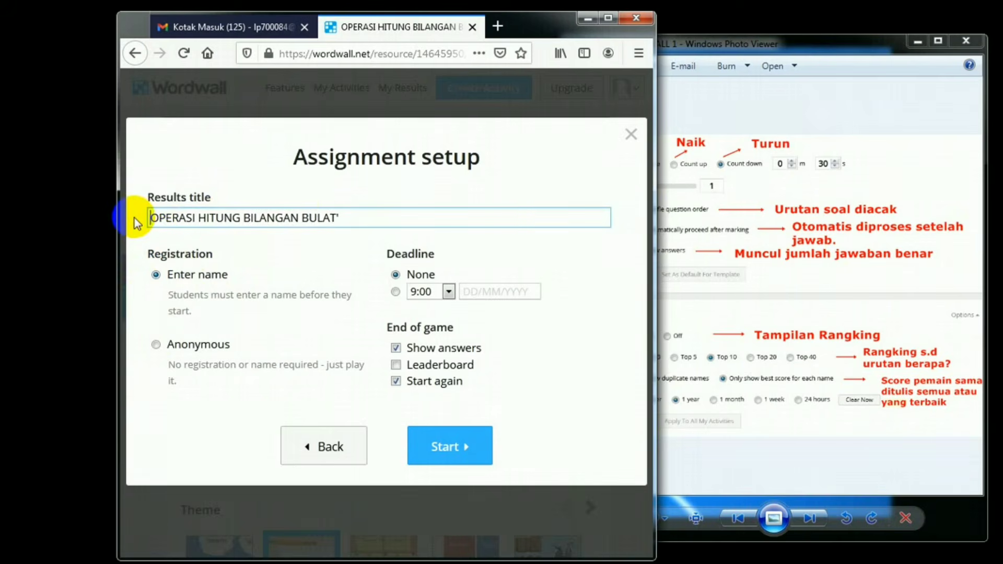
click(340, 216)
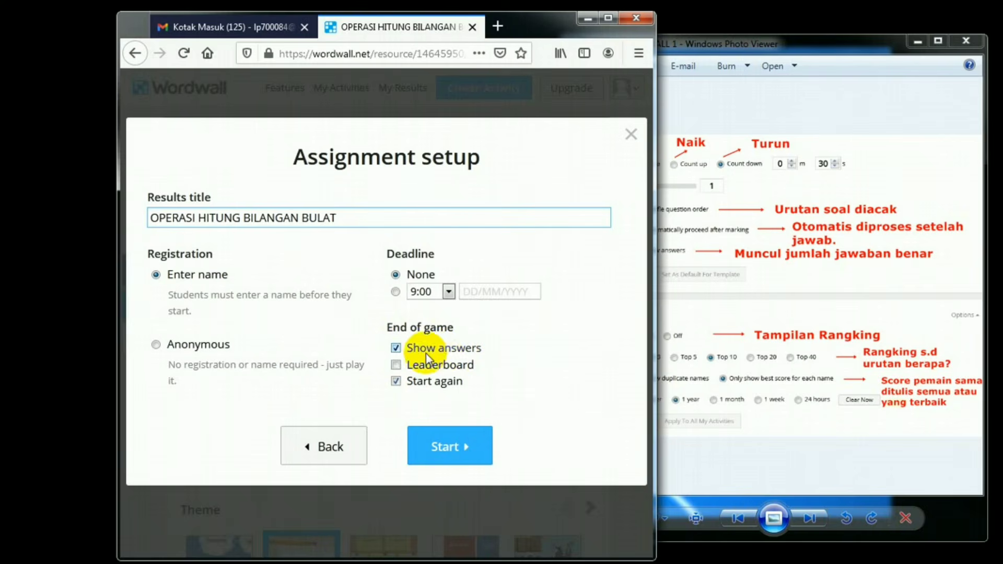
Enable the end-of-game Leaderboard and start the assignment with name registration and no deadline
click(397, 366)
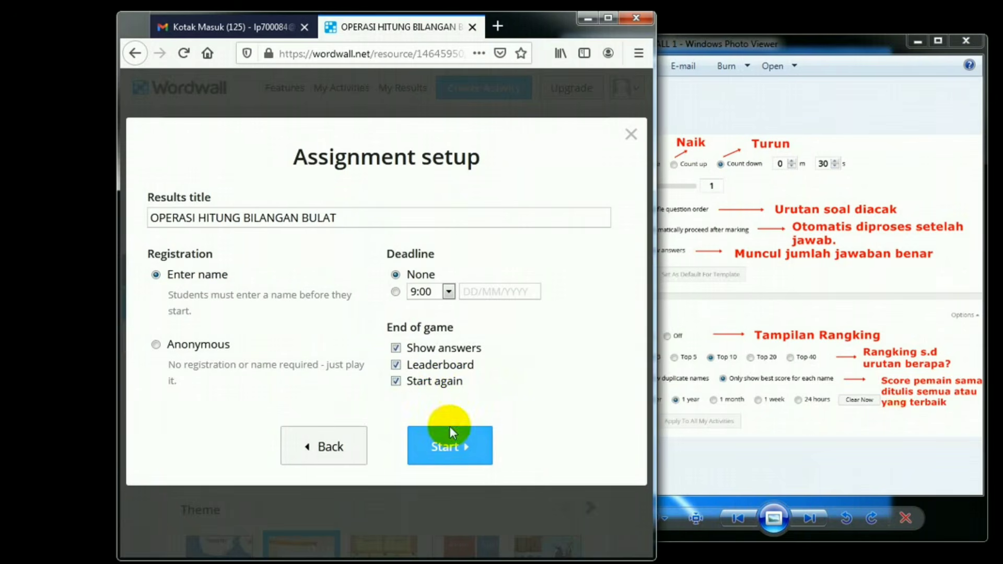
click(451, 449)
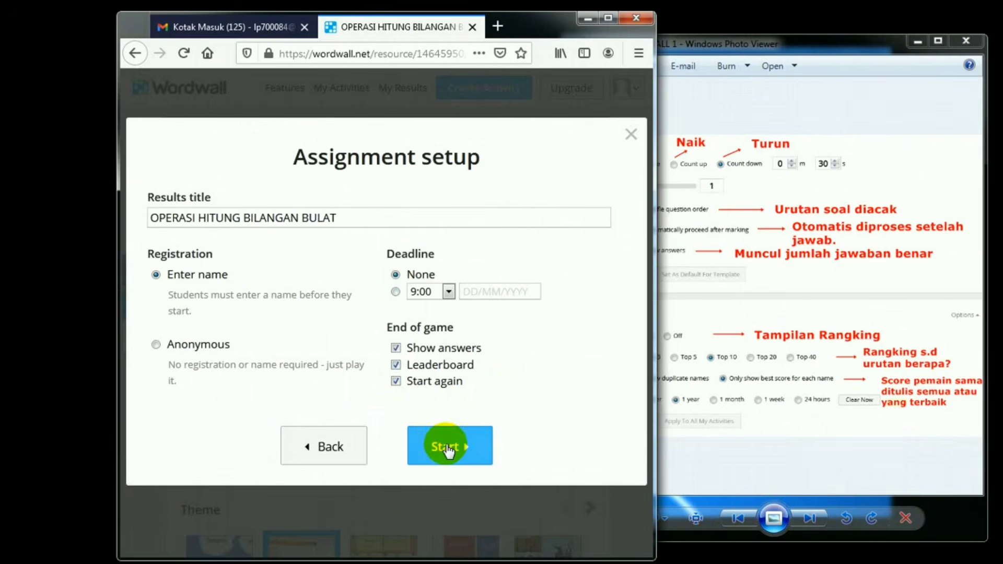